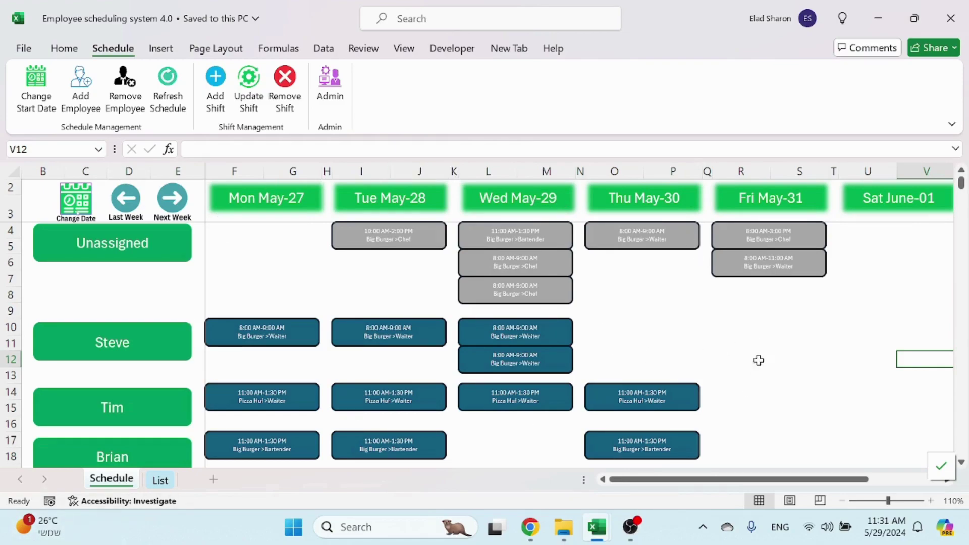
# - Select and deselect the Tuesday unassigned chef shift, then select and clear a schedule column
pyautogui.scroll(-2, 758, 356)
pyautogui.scroll(2, 757, 356)
pyautogui.click(337, 277)
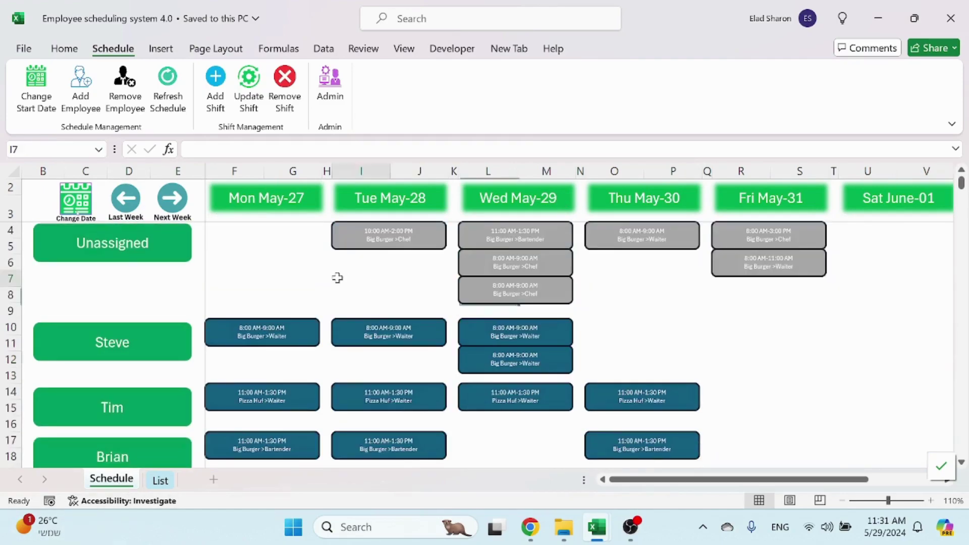
pyautogui.click(388, 235)
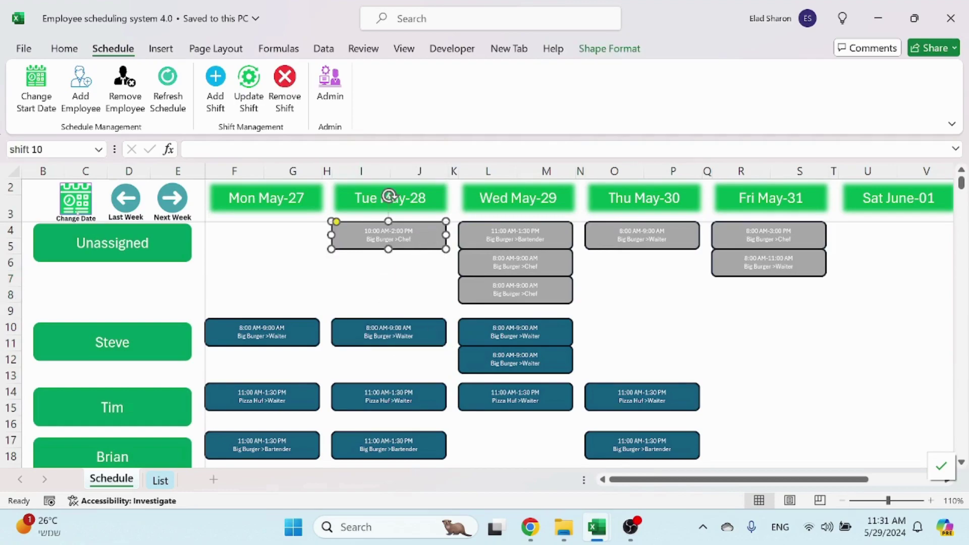
pyautogui.click(672, 294)
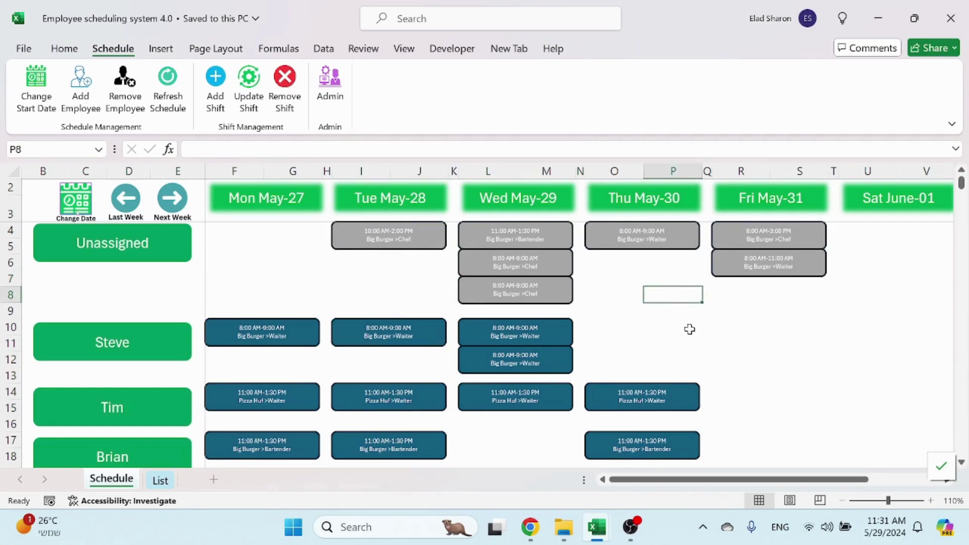
pyautogui.click(44, 166)
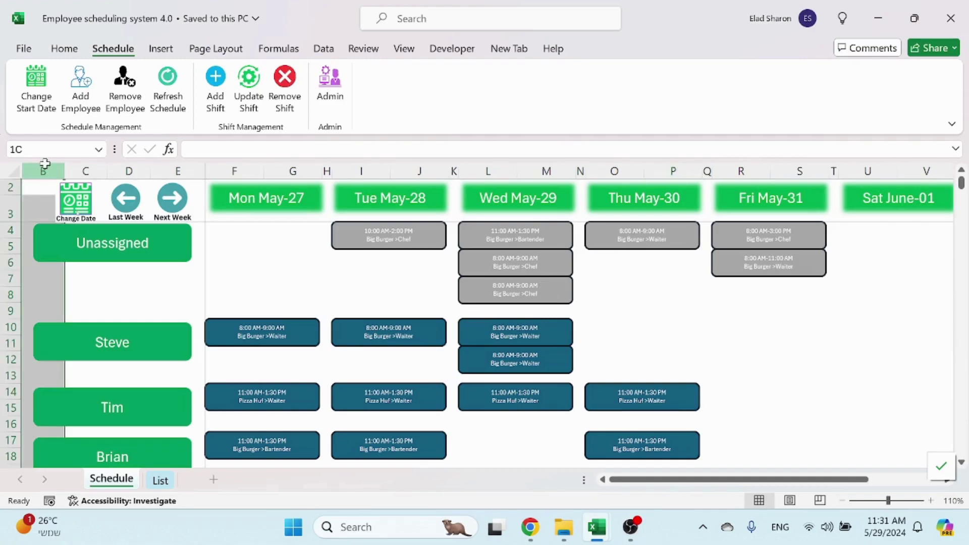
pyautogui.click(167, 278)
pyautogui.scroll(-2, 121, 323)
pyautogui.scroll(-2, 121, 323)
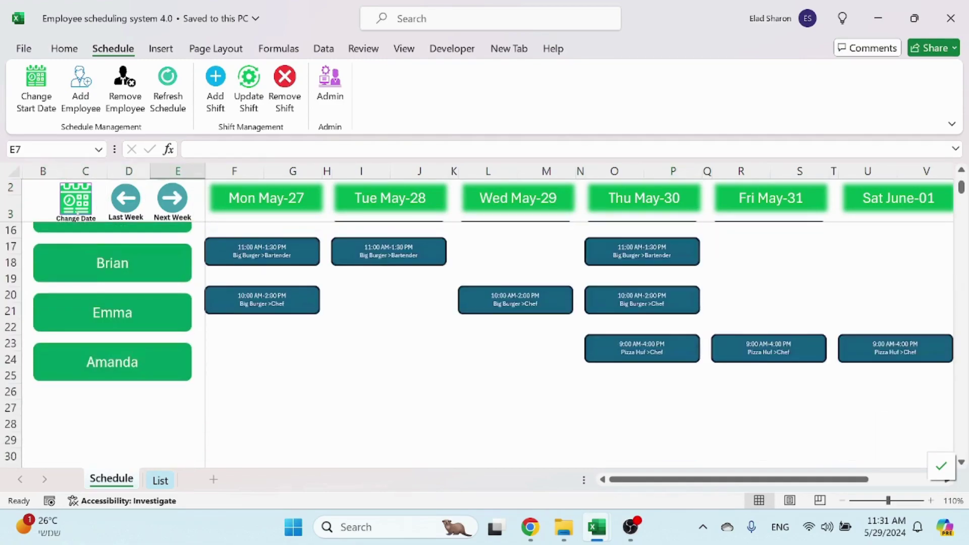
pyautogui.scroll(4, 118, 318)
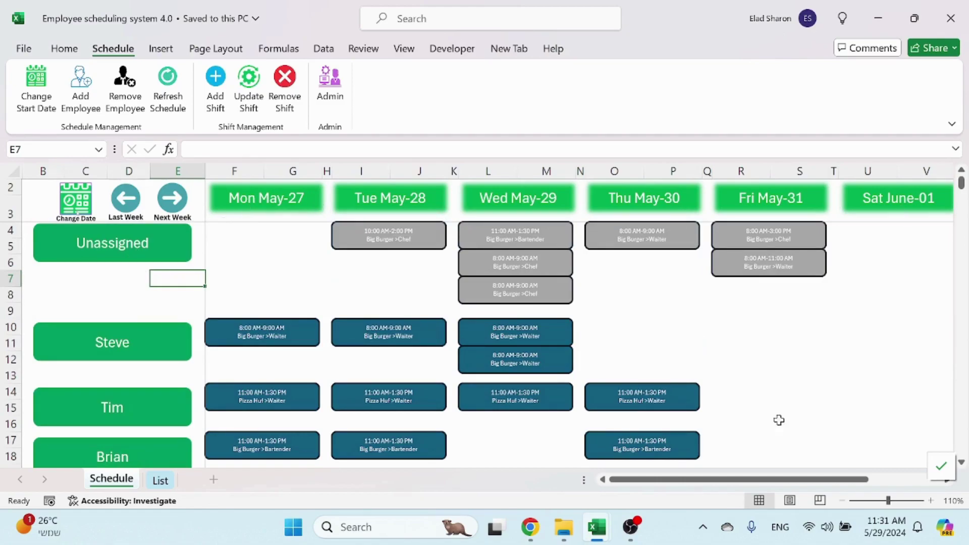
pyautogui.moveTo(811, 479)
pyautogui.mouseDown()
pyautogui.moveTo(885, 487)
pyautogui.moveTo(513, 461)
pyautogui.mouseUp()
# - Flip ahead to the June-10 week and back, ending on the June-03 week
pyautogui.click(813, 310)
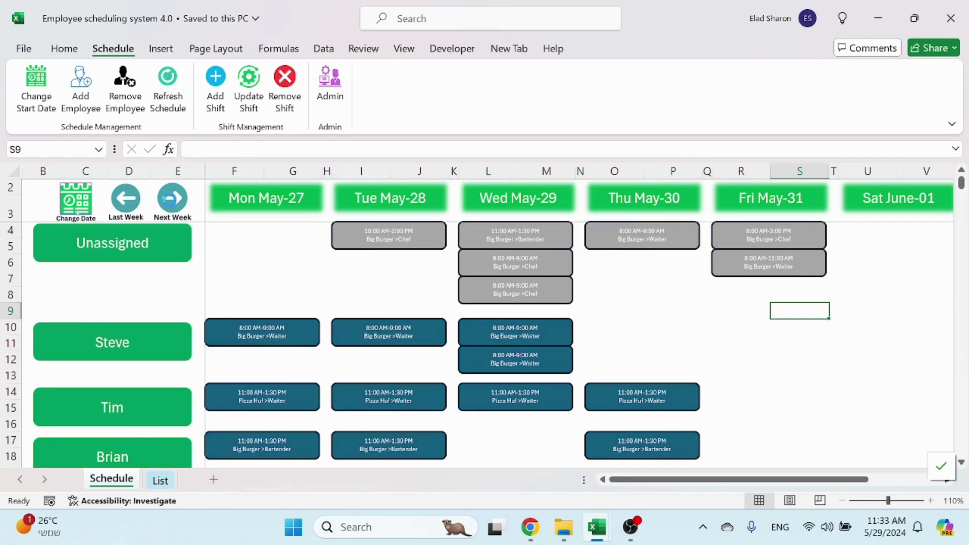
pyautogui.click(170, 199)
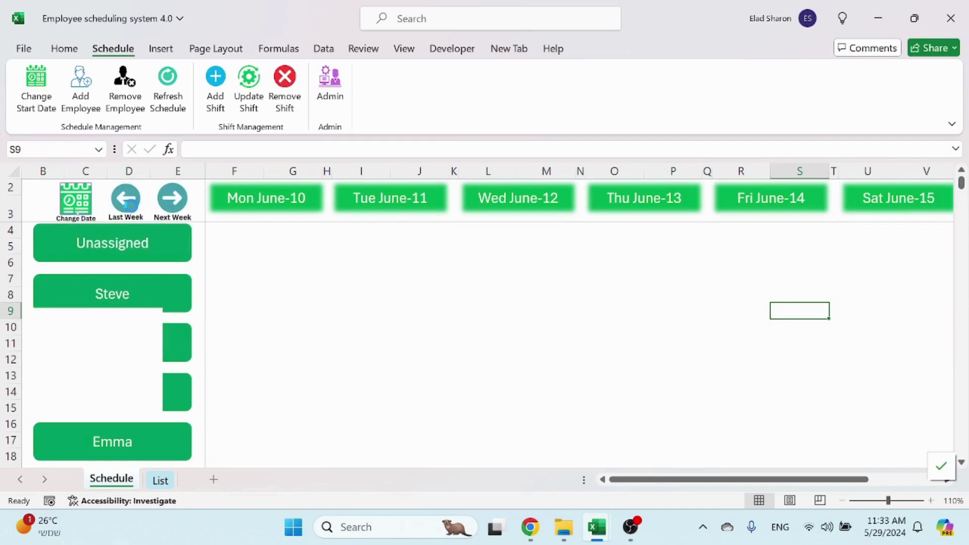
pyautogui.click(127, 202)
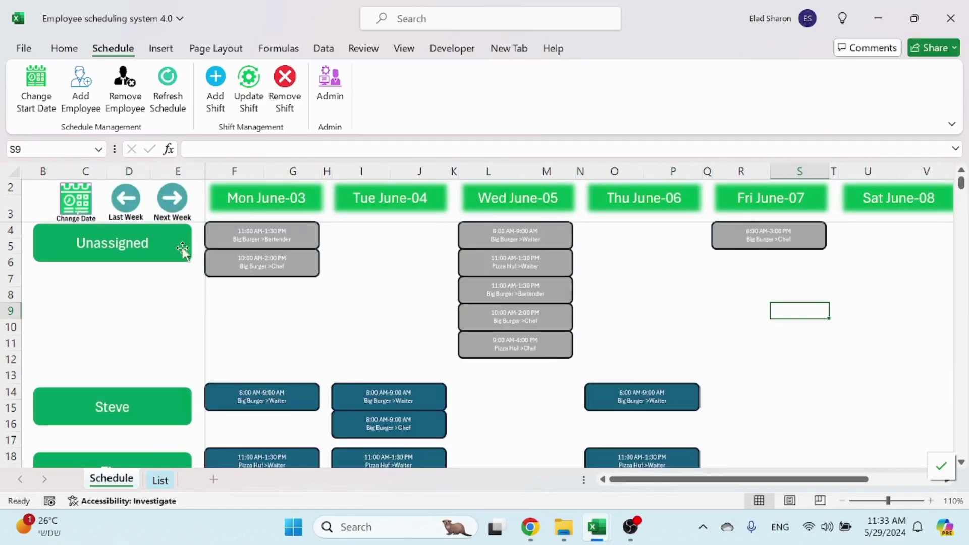
pyautogui.click(162, 204)
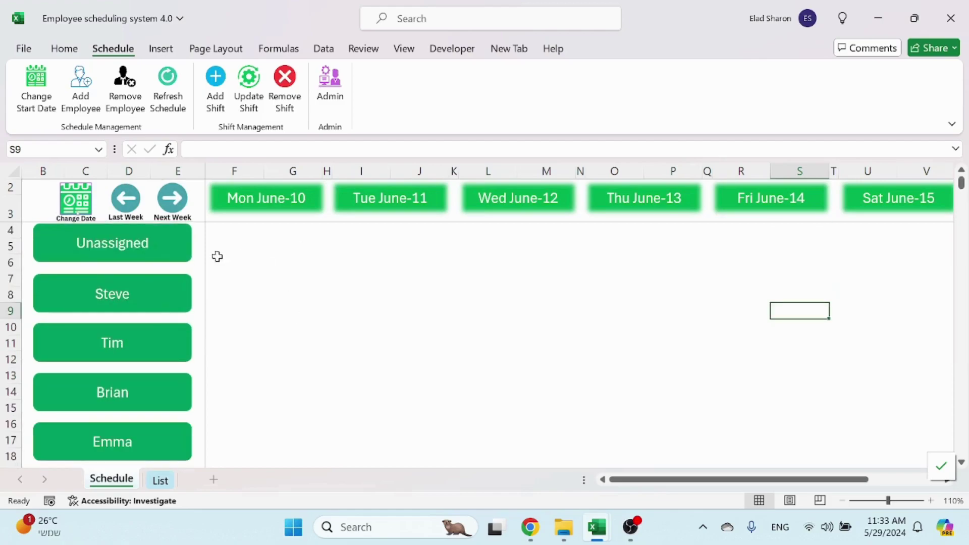
pyautogui.click(138, 200)
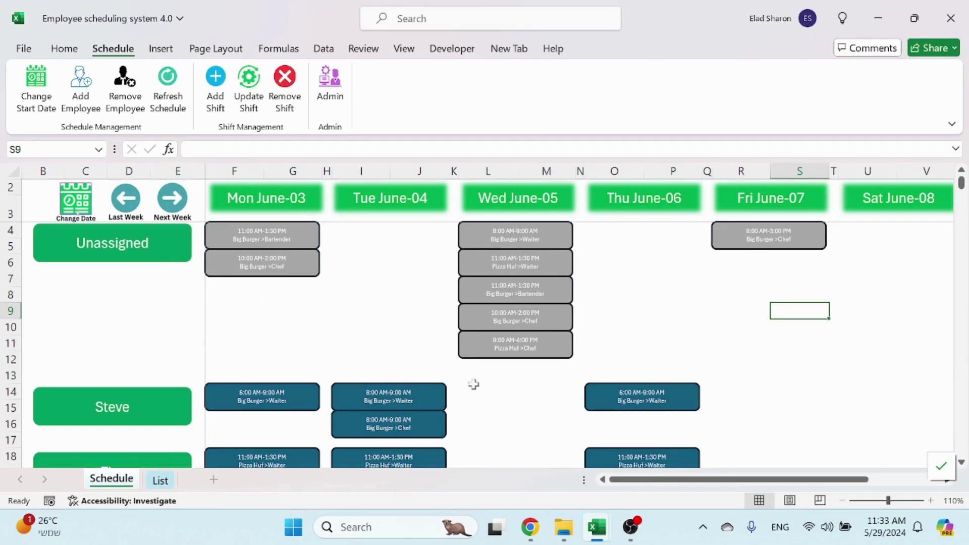
pyautogui.scroll(-2, 144, 367)
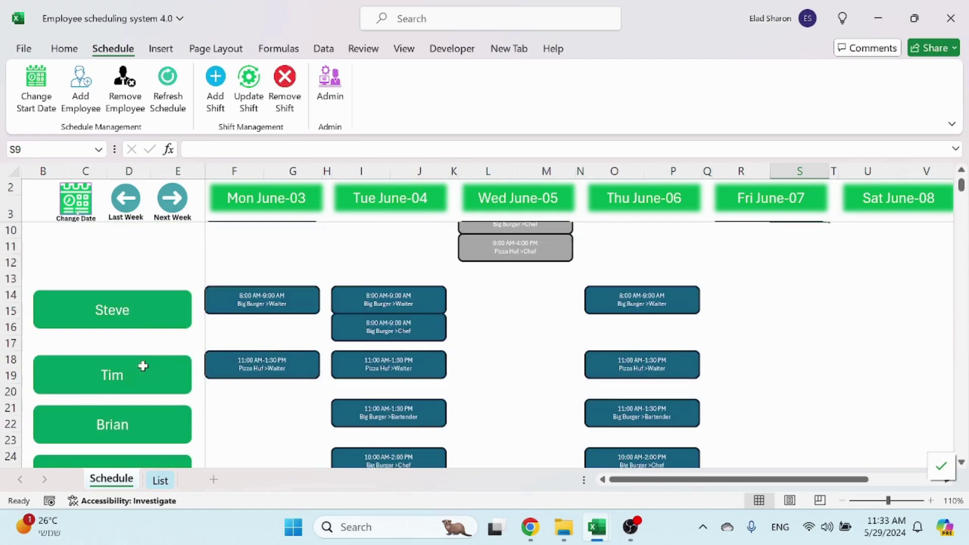
pyautogui.scroll(-2, 143, 366)
pyautogui.scroll(-1, 173, 328)
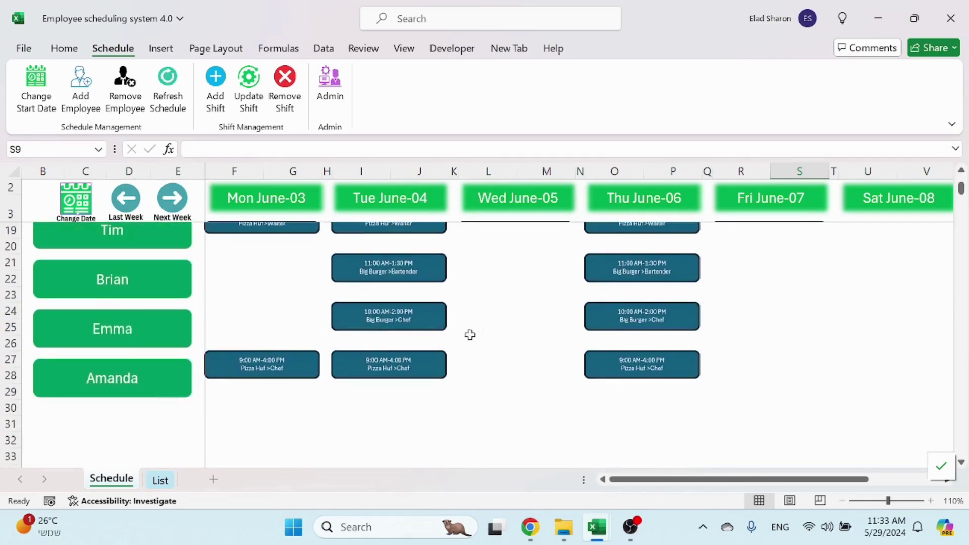
pyautogui.scroll(4, 376, 341)
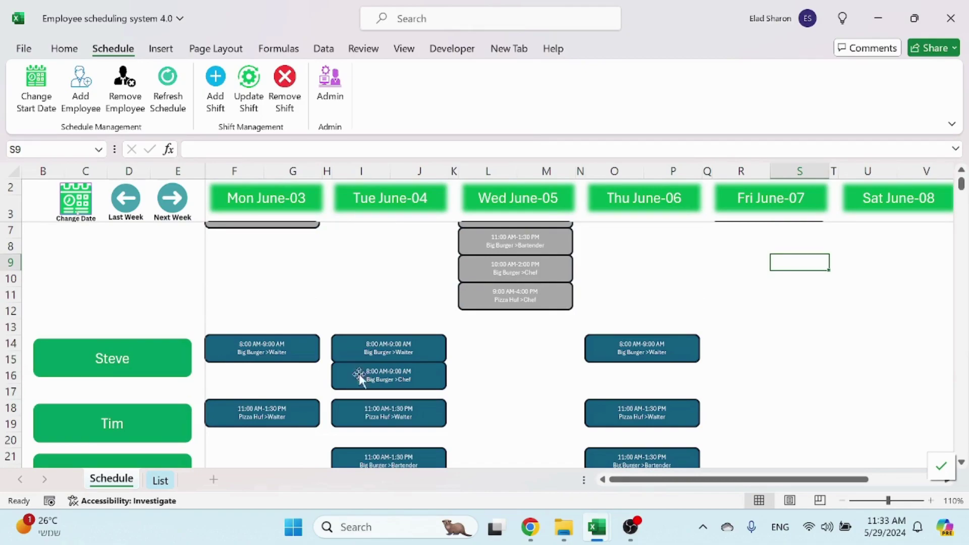
pyautogui.scroll(1, 386, 366)
pyautogui.scroll(-1, 376, 343)
pyautogui.scroll(1, 303, 303)
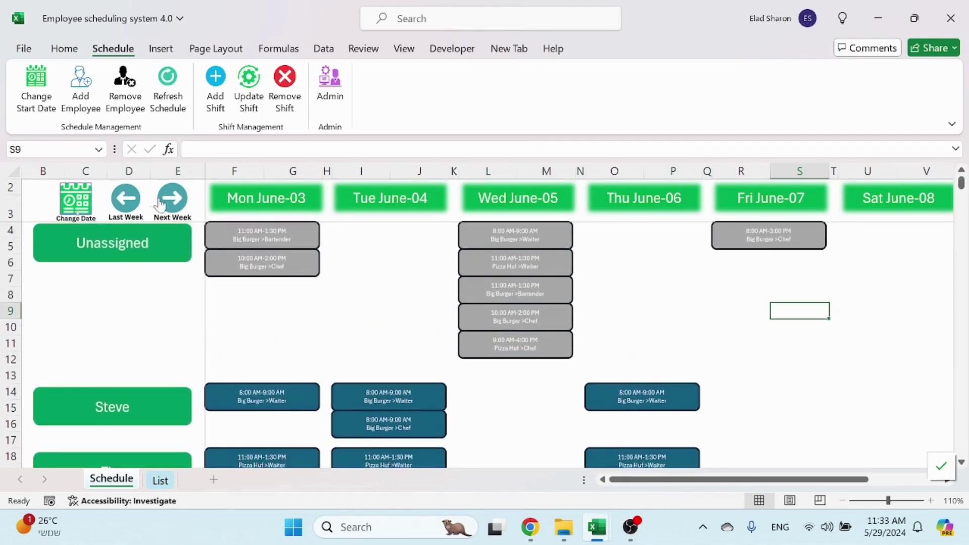
# - Pick a late-May start date so the schedule redraws for May 27–June 1
pyautogui.click(68, 212)
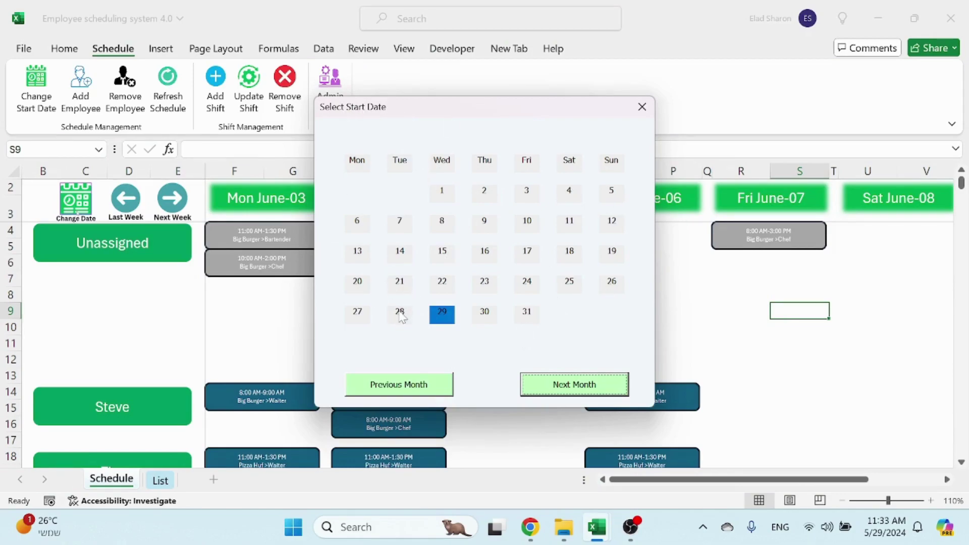
pyautogui.click(485, 315)
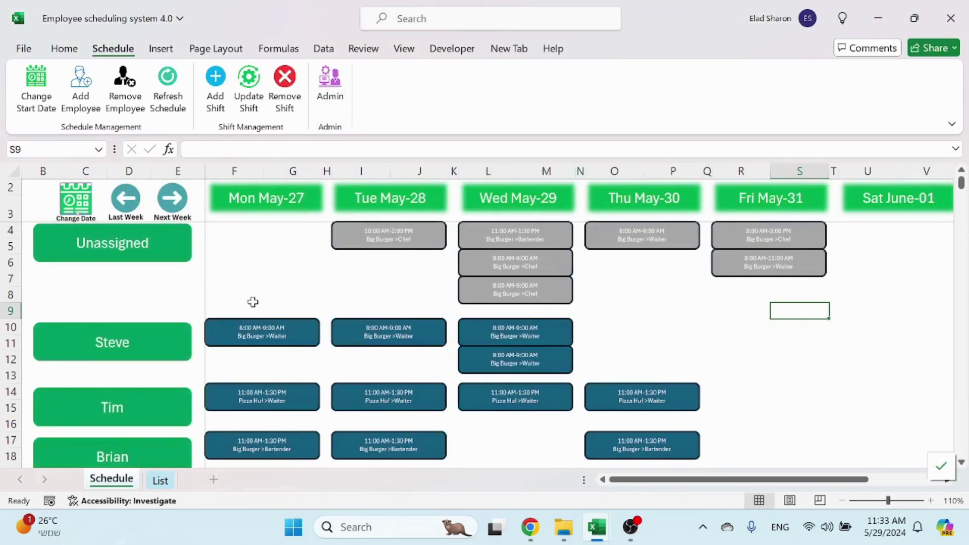
pyautogui.click(80, 202)
pyautogui.click(527, 313)
# - Add a test employee named 'Elad' to the schedule
pyautogui.scroll(-2, 163, 289)
pyautogui.scroll(-2, 163, 289)
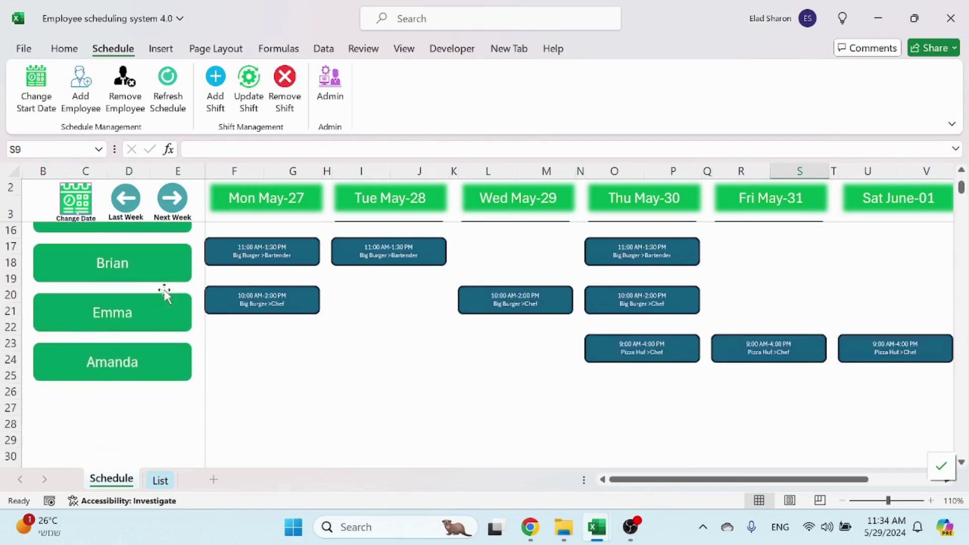
pyautogui.click(80, 88)
pyautogui.write('Elad')
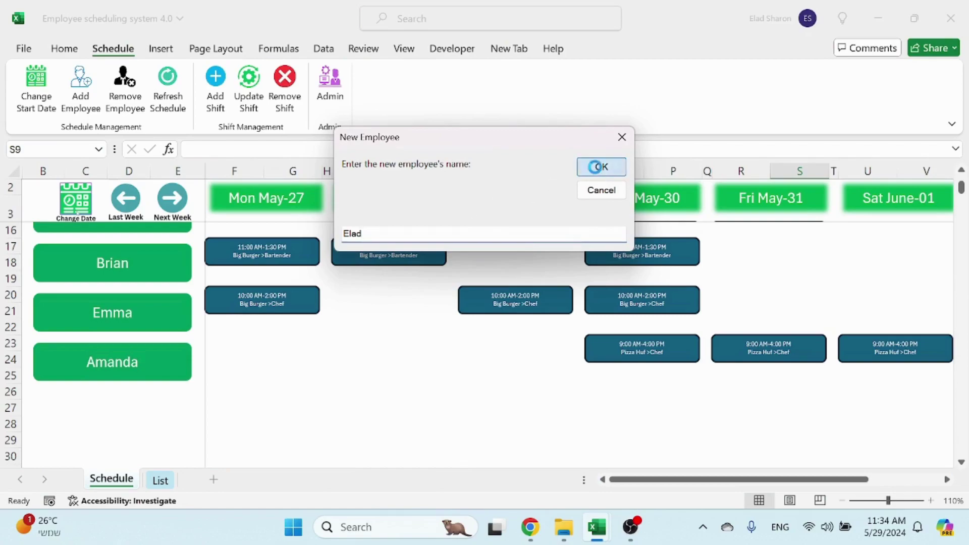
pyautogui.click(598, 168)
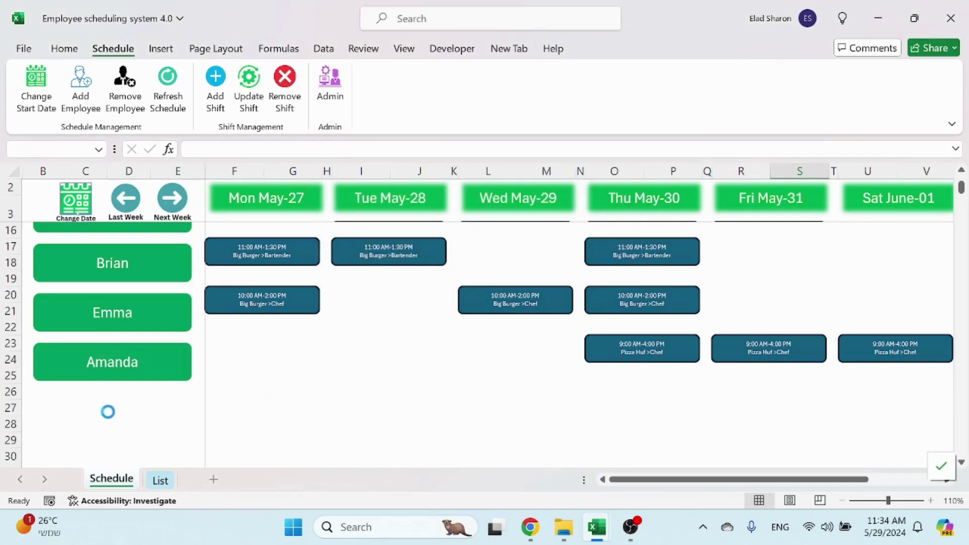
# - Remove the new 'Elad' employee block and refresh the schedule
pyautogui.scroll(-1, 201, 403)
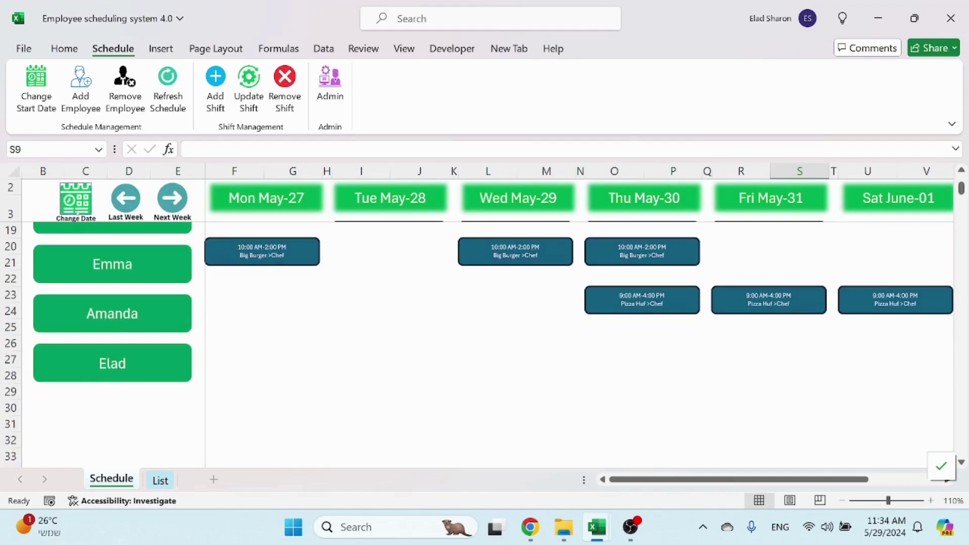
pyautogui.scroll(1, 159, 381)
pyautogui.click(158, 382)
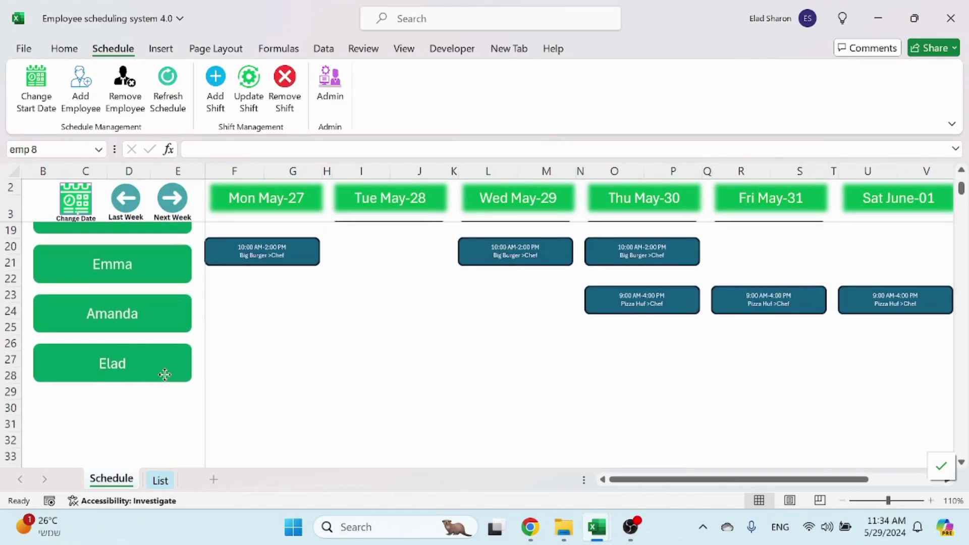
pyautogui.click(140, 399)
pyautogui.click(158, 378)
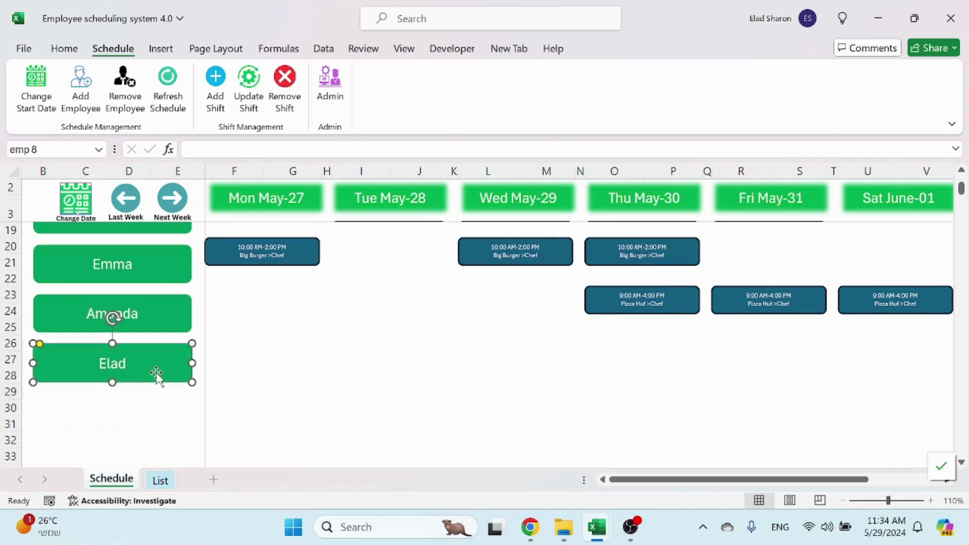
pyautogui.click(126, 99)
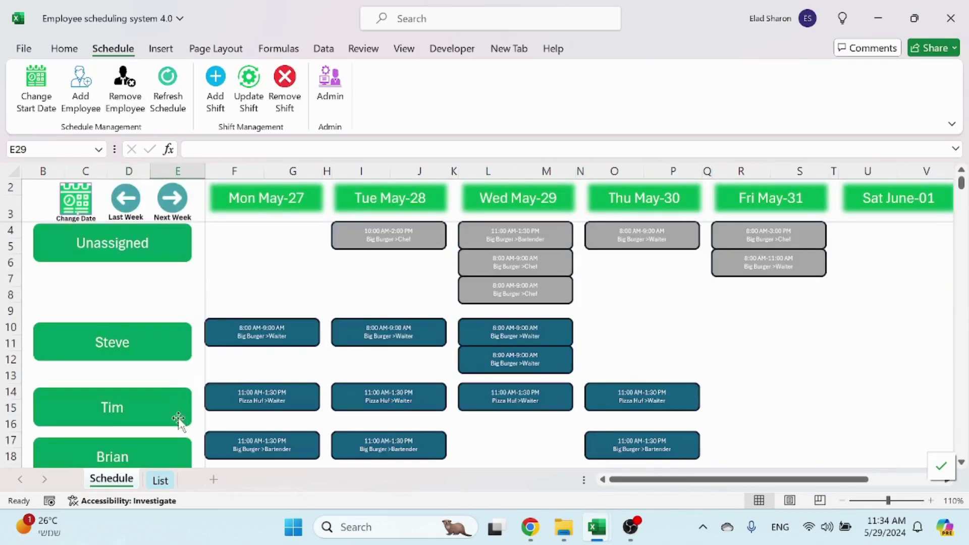
pyautogui.click(168, 98)
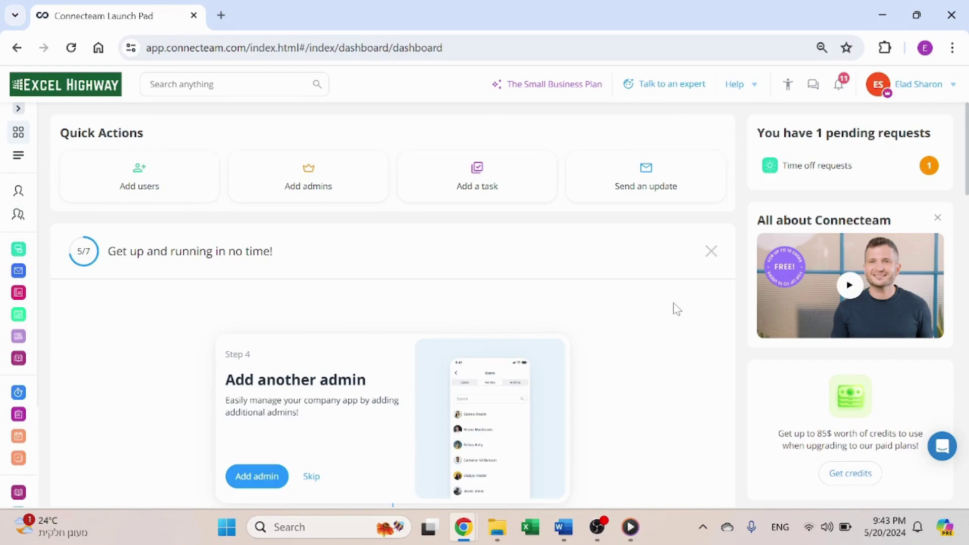
# - Browse the dashboard past Time Clock and Forms, then open the Job Scheduler's weekly schedule
pyautogui.scroll(-1, 677, 308)
pyautogui.scroll(-2, 677, 308)
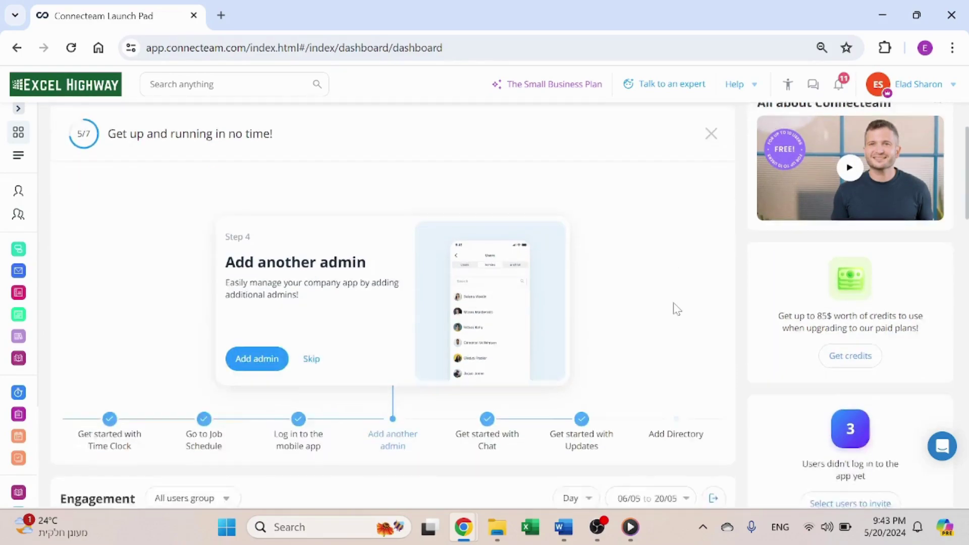
pyautogui.scroll(-1, 677, 309)
pyautogui.scroll(-2, 677, 309)
pyautogui.scroll(-3, 676, 309)
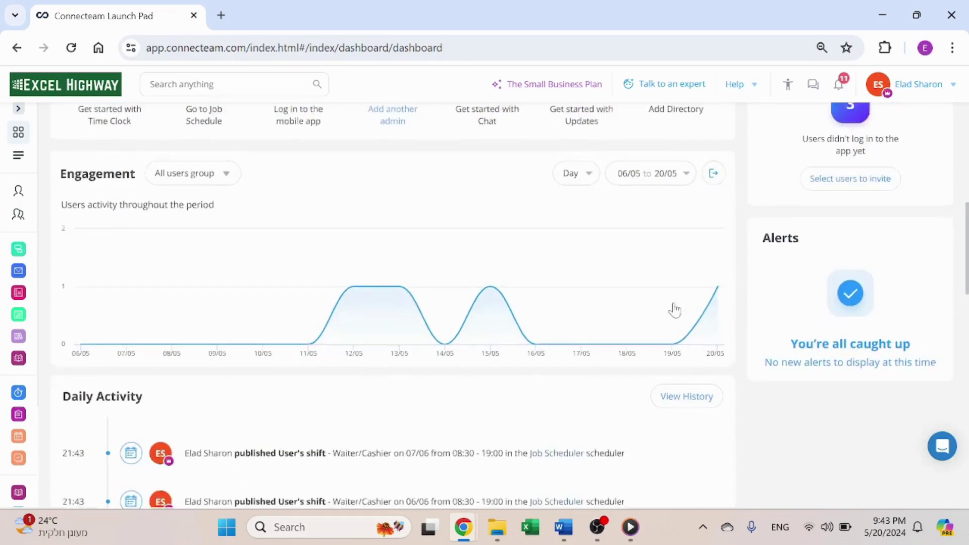
pyautogui.scroll(-3, 675, 310)
pyautogui.scroll(-1, 675, 310)
pyautogui.scroll(-1, 675, 310)
pyautogui.scroll(-1, 676, 310)
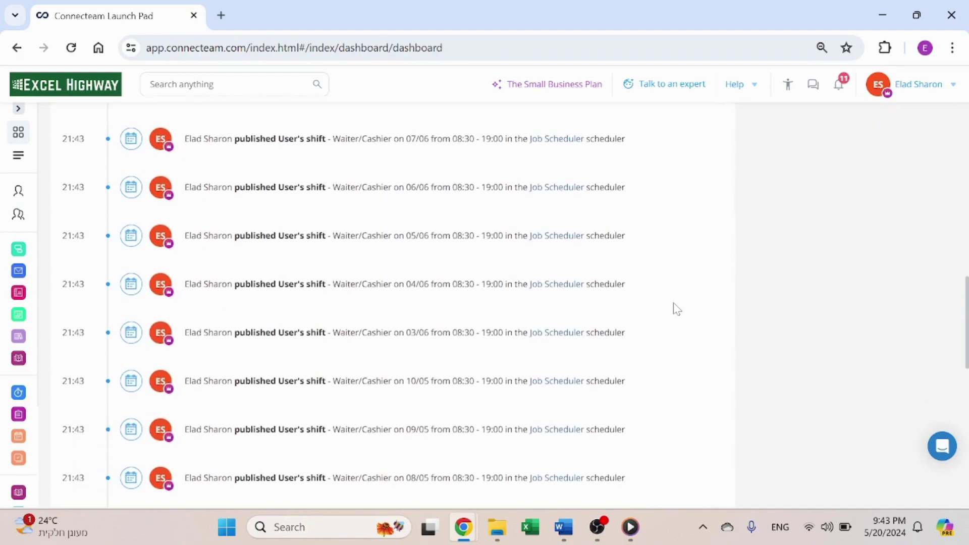
pyautogui.scroll(-1, 677, 308)
pyautogui.scroll(5, 676, 309)
pyautogui.scroll(5, 675, 310)
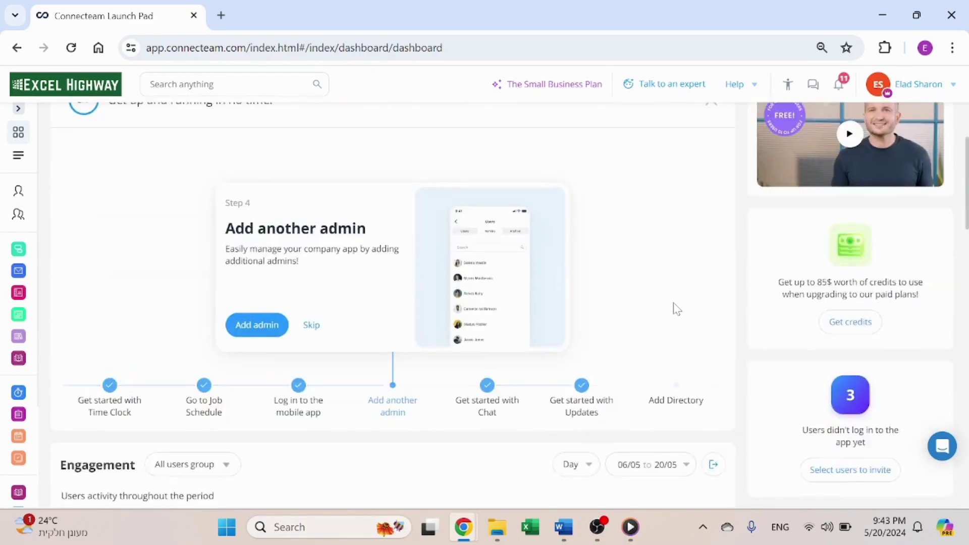
pyautogui.scroll(3, 675, 309)
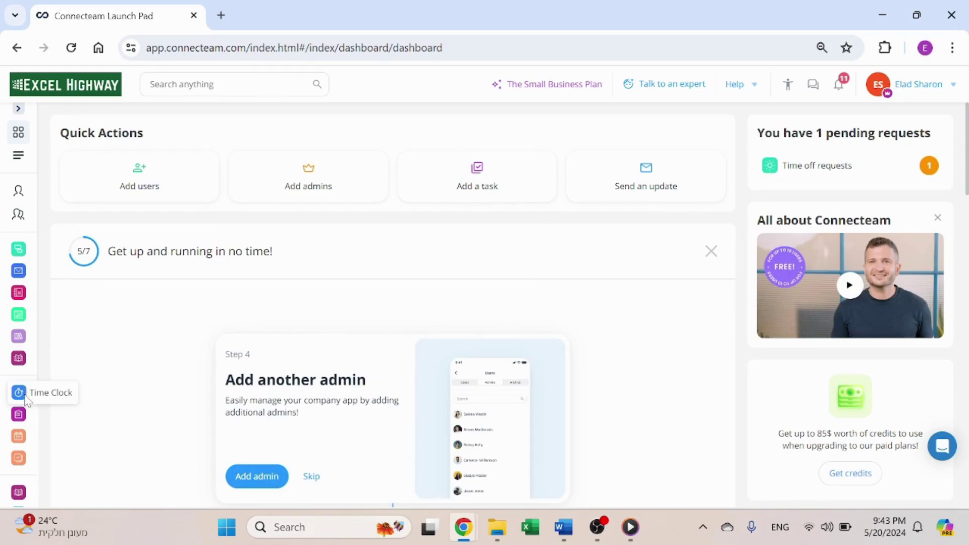
pyautogui.click(27, 400)
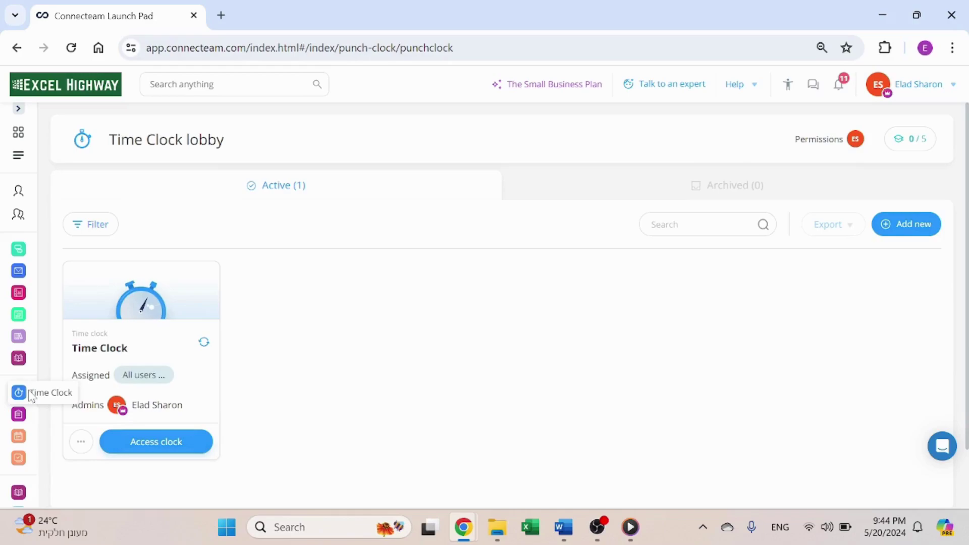
pyautogui.click(27, 420)
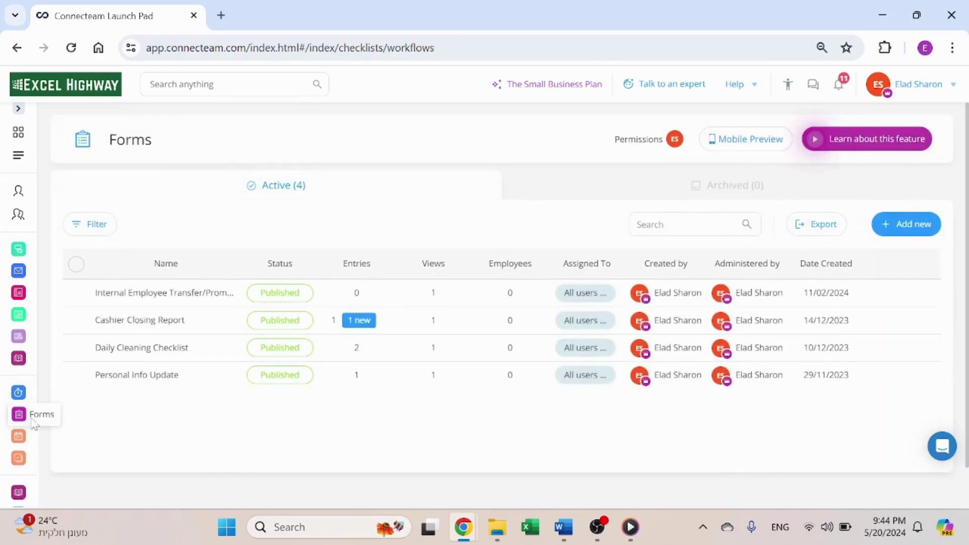
pyautogui.click(20, 442)
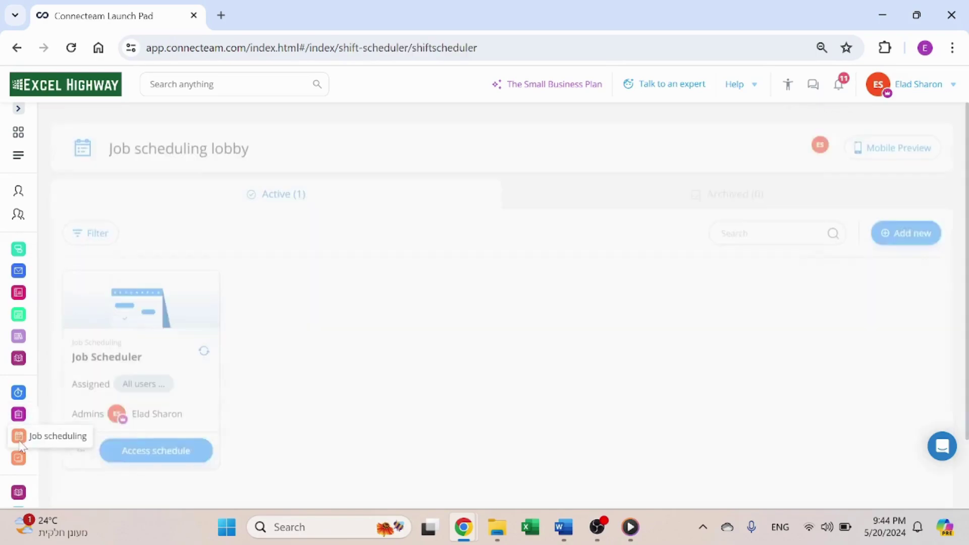
pyautogui.click(136, 452)
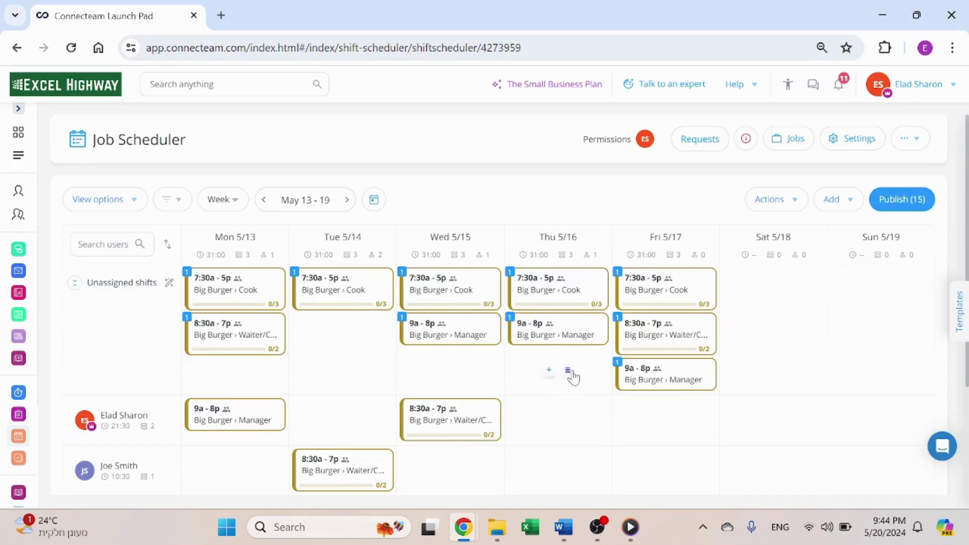
# - Start a Thursday May 16 shift from the 8a–6p Cook template
pyautogui.scroll(-2, 570, 372)
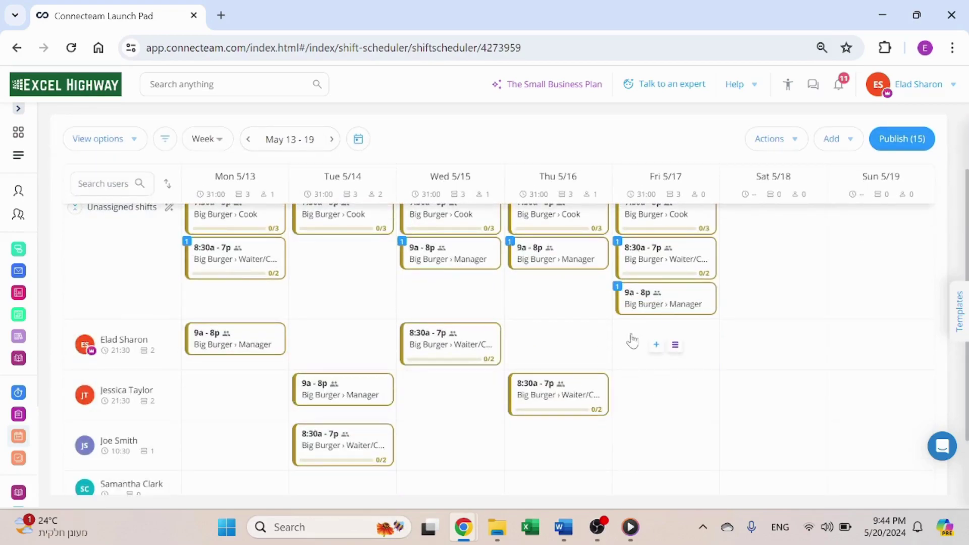
pyautogui.moveTo(665, 419)
pyautogui.scroll(-2, 657, 352)
pyautogui.scroll(2, 658, 352)
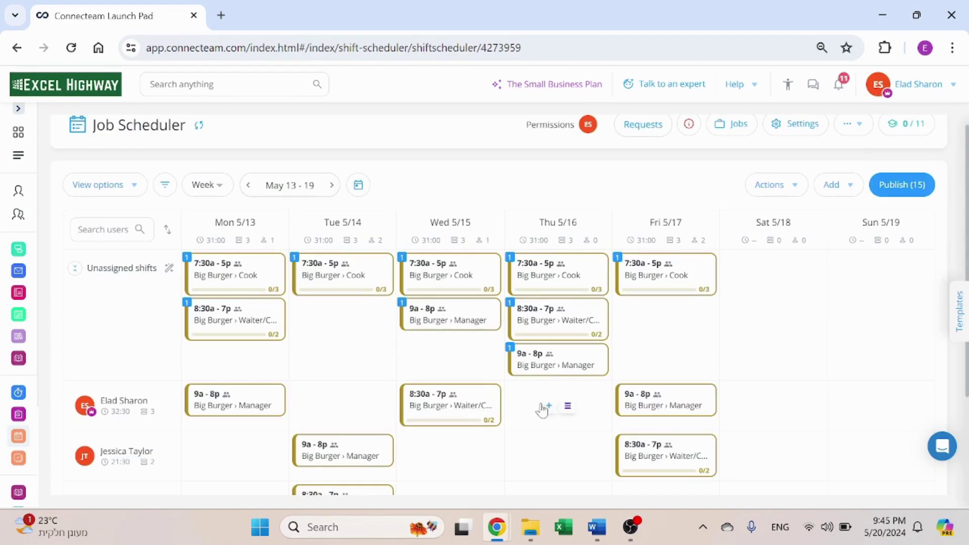
pyautogui.click(549, 406)
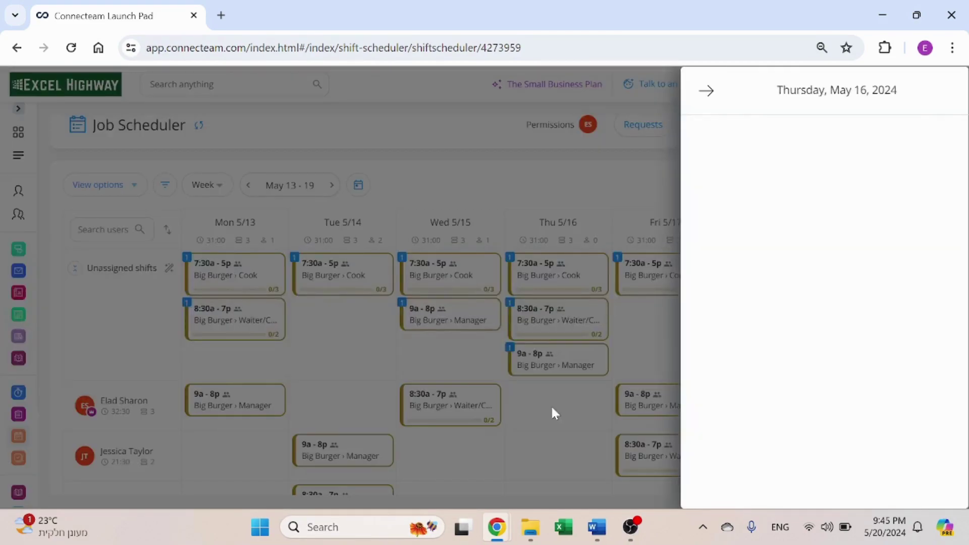
pyautogui.click(858, 136)
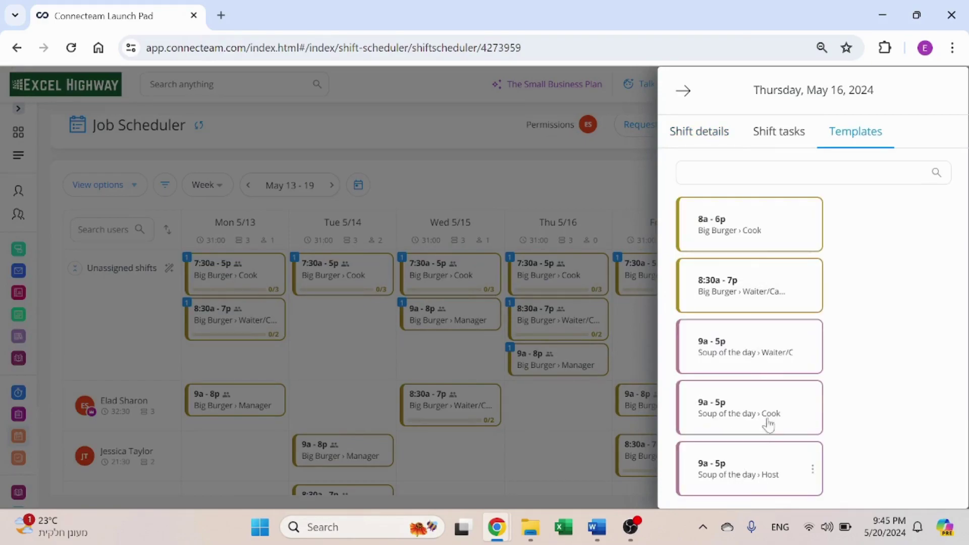
pyautogui.click(769, 226)
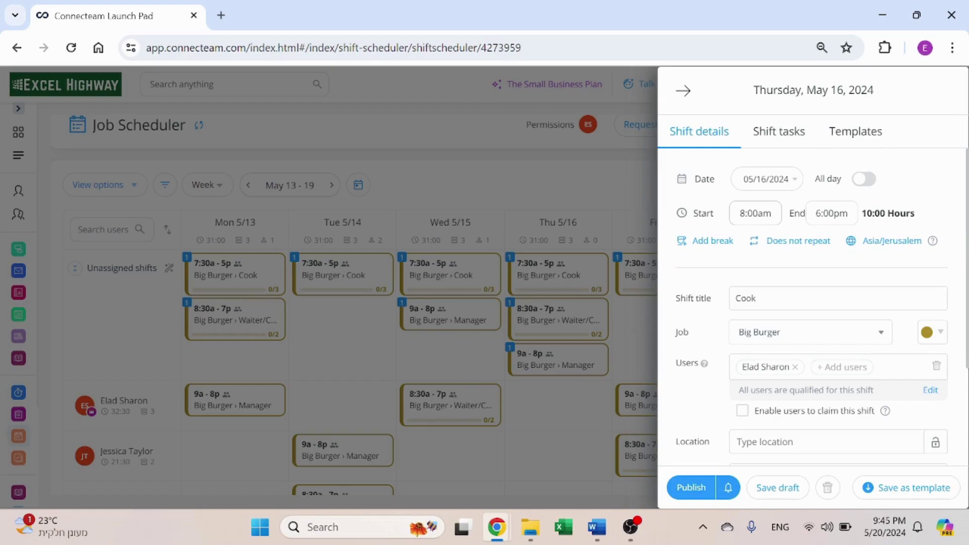
# - Make the shift repeat every 2 weeks on Tuesday and Thursday
pyautogui.click(801, 241)
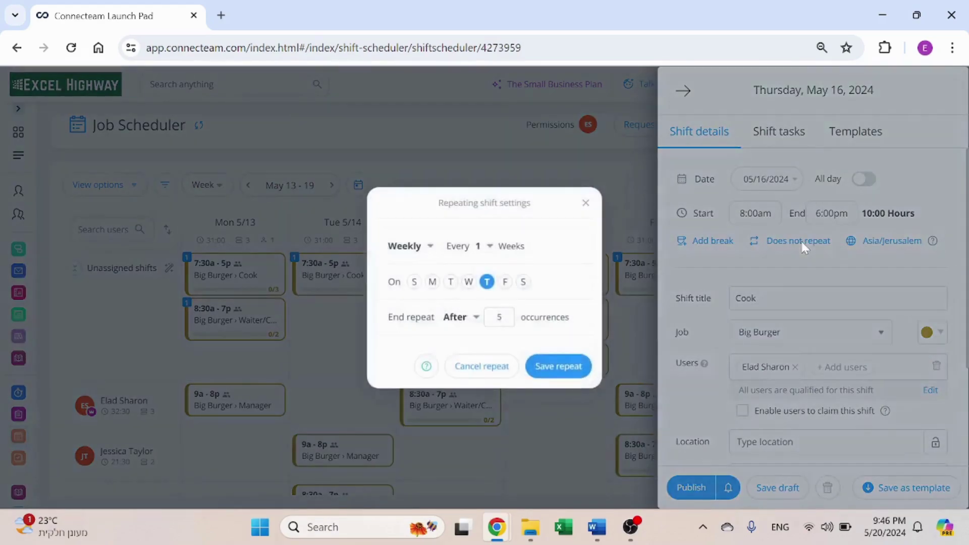
pyautogui.click(480, 248)
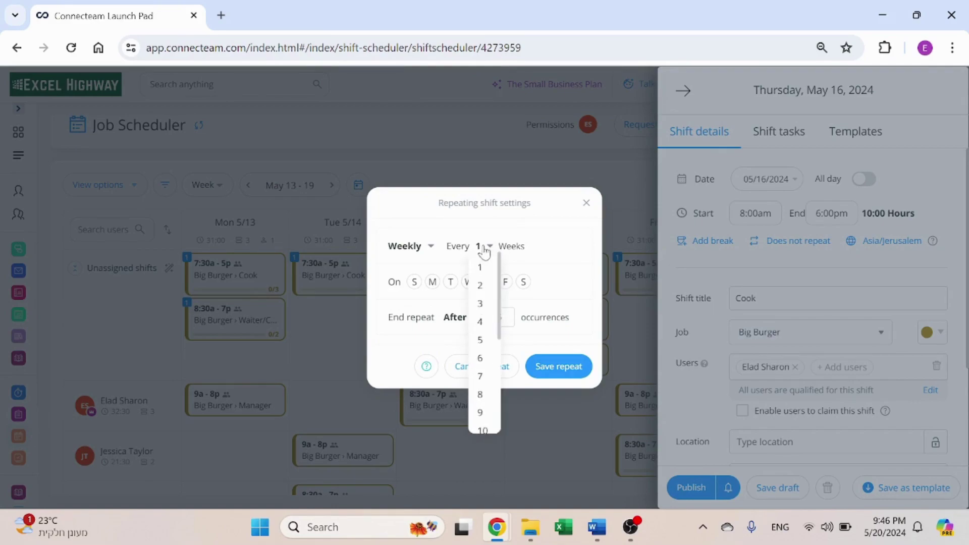
pyautogui.click(485, 286)
pyautogui.click(451, 282)
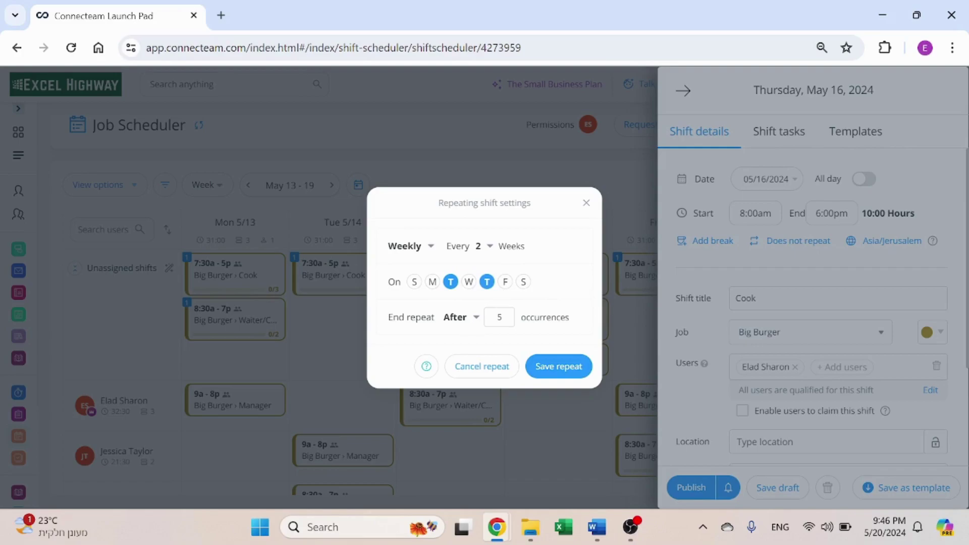
pyautogui.click(574, 369)
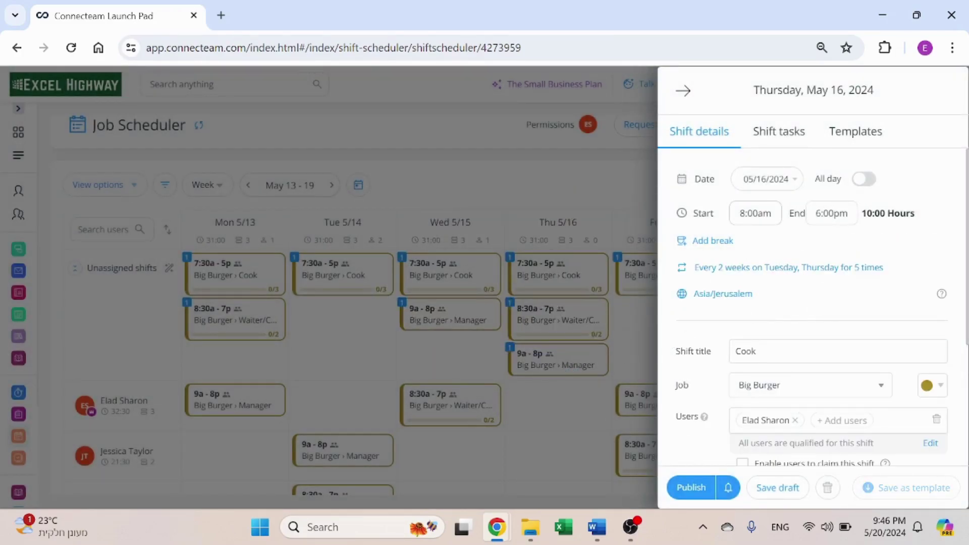
pyautogui.click(757, 213)
pyautogui.press('Tab')
pyautogui.scroll(-2, 939, 247)
pyautogui.scroll(-3, 939, 247)
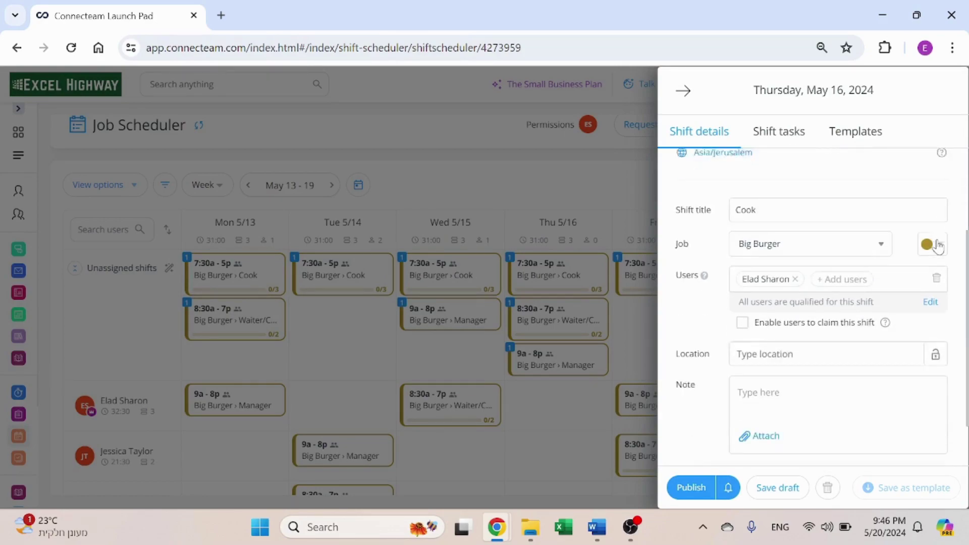
pyautogui.click(823, 202)
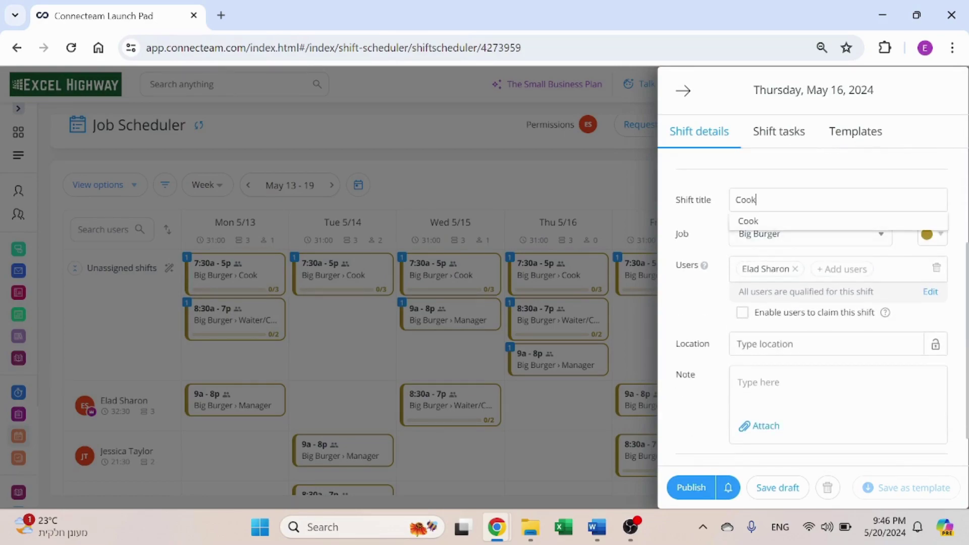
pyautogui.click(705, 306)
pyautogui.click(795, 270)
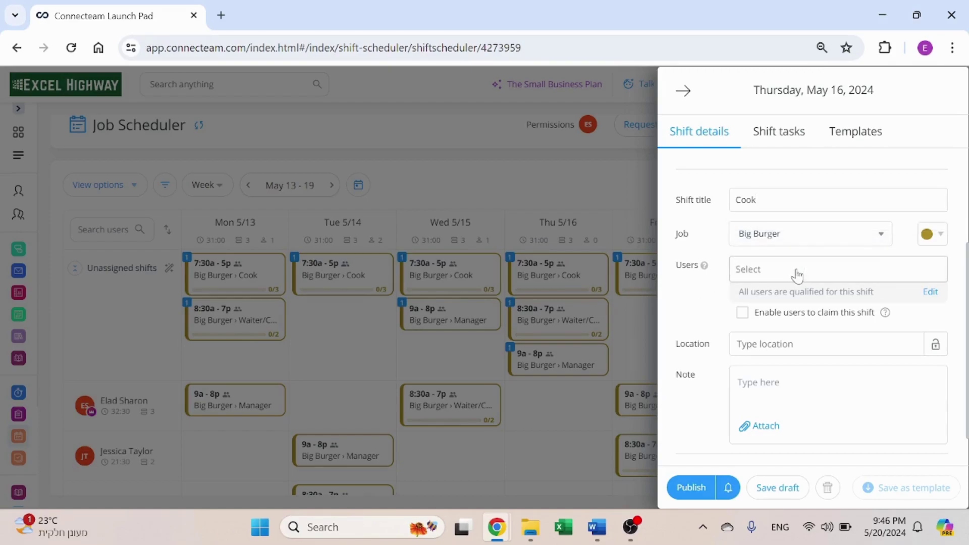
# - Let users claim the open shift and add the note 'Check tasks'
pyautogui.scroll(-1, 706, 293)
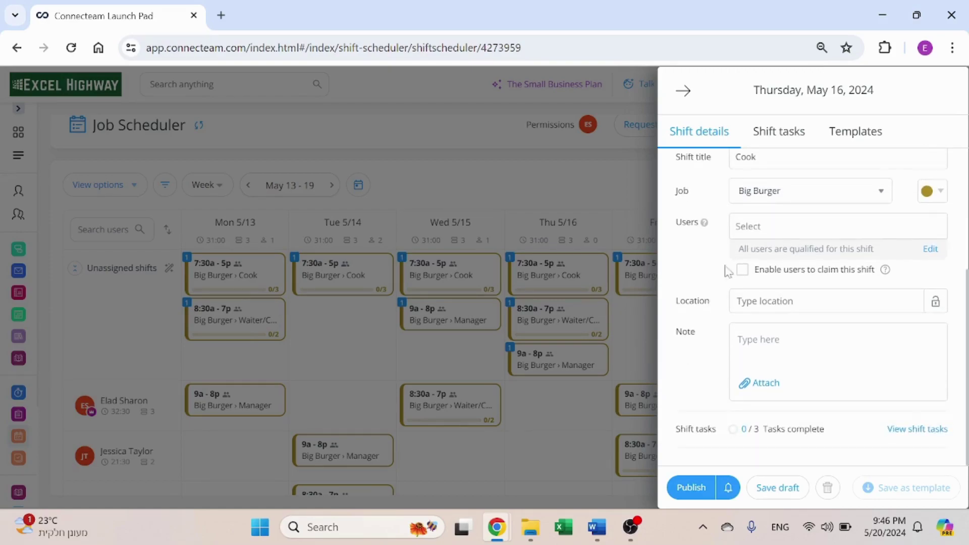
pyautogui.click(746, 270)
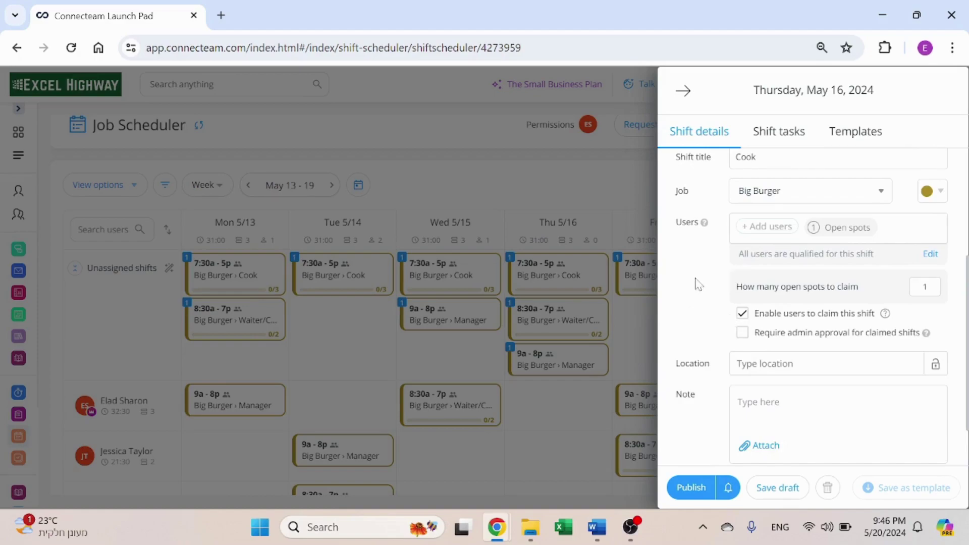
pyautogui.scroll(-1, 697, 282)
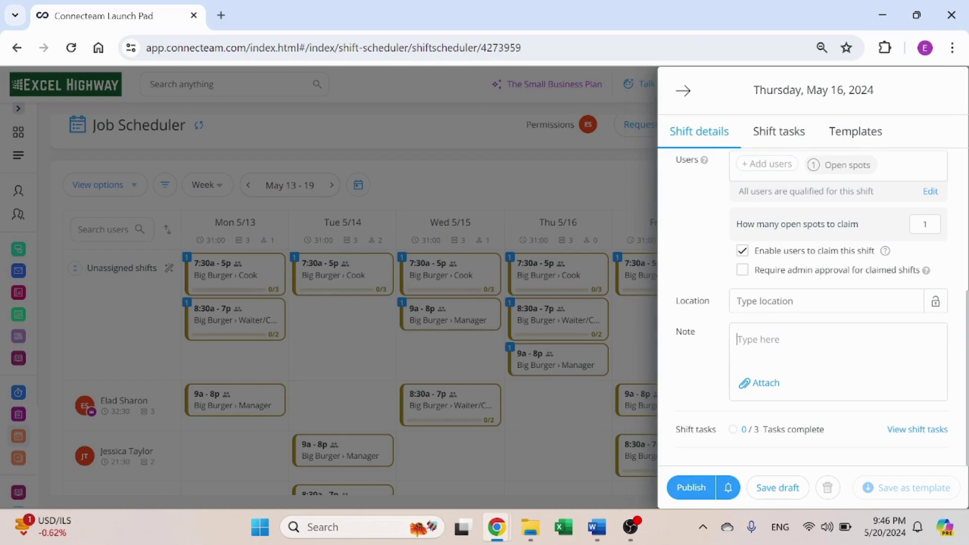
pyautogui.write('Check tasks')
# - Add a 'Clean windows' task to the Thursday Cook shift and publish it
pyautogui.click(914, 430)
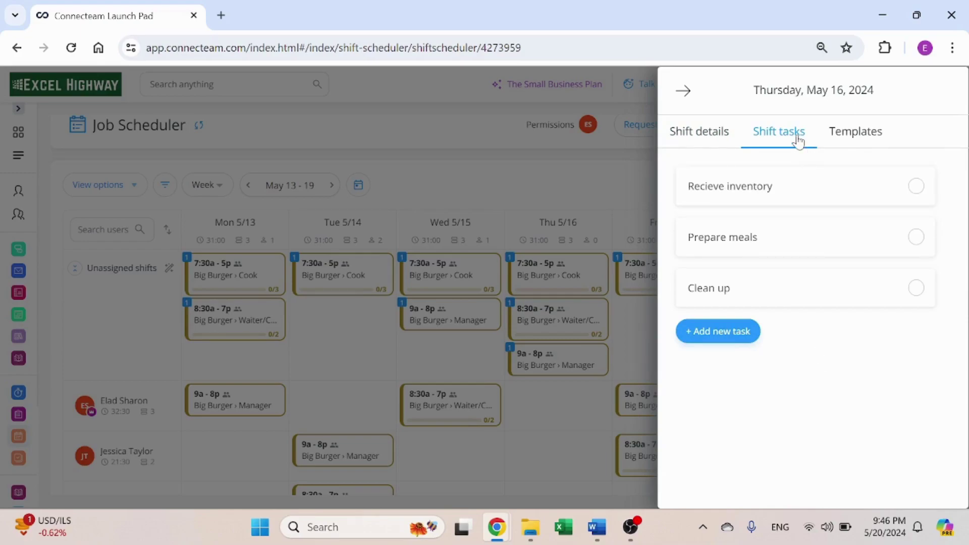
pyautogui.moveTo(805, 238)
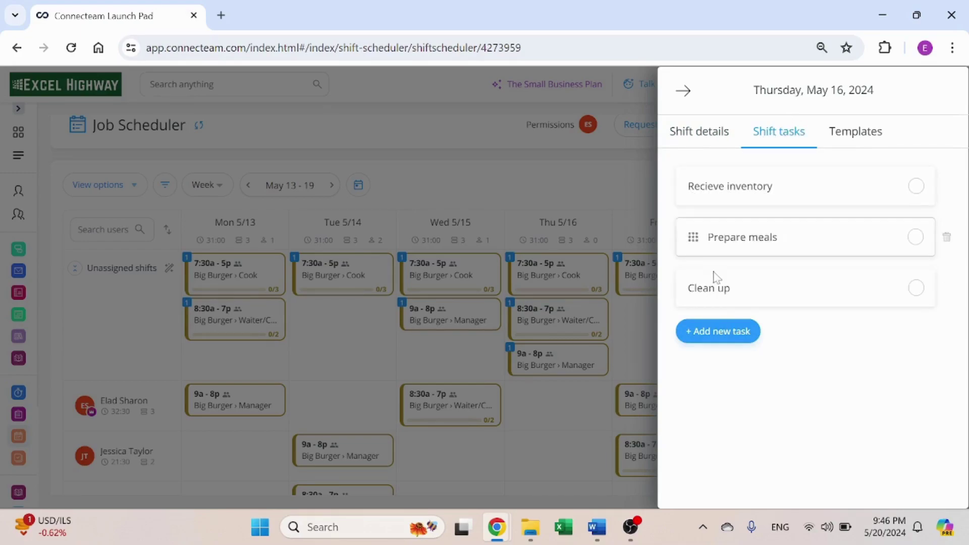
pyautogui.click(732, 333)
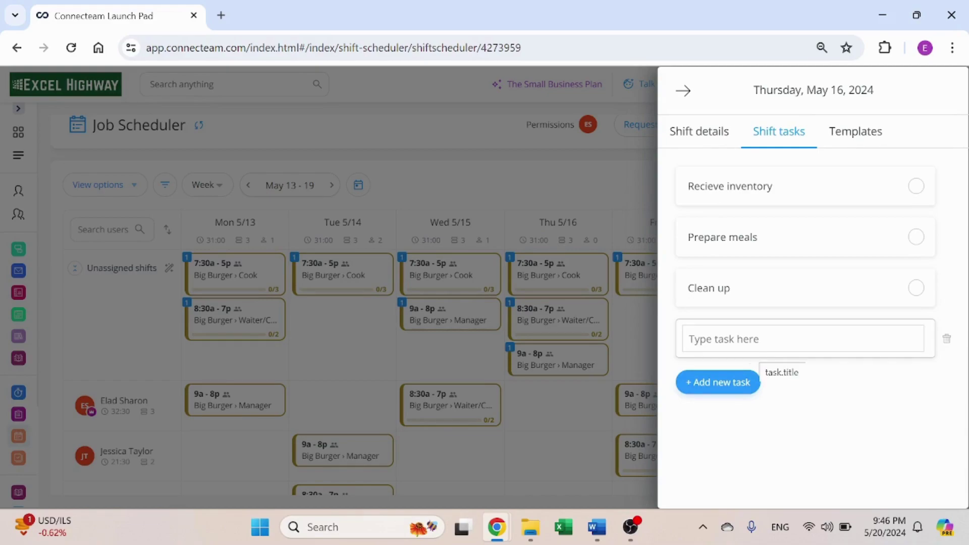
pyautogui.write('Check w')
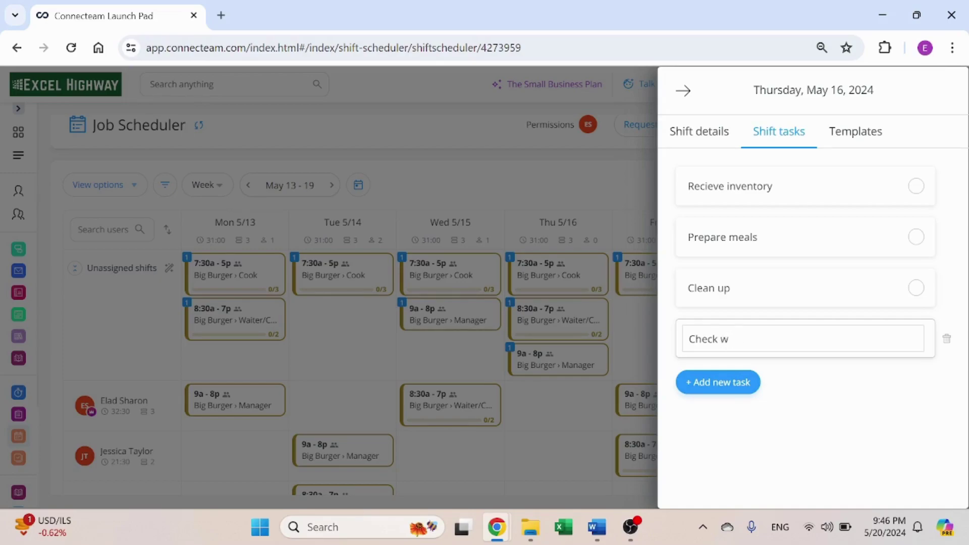
pyautogui.write('ela')
pyautogui.click(739, 382)
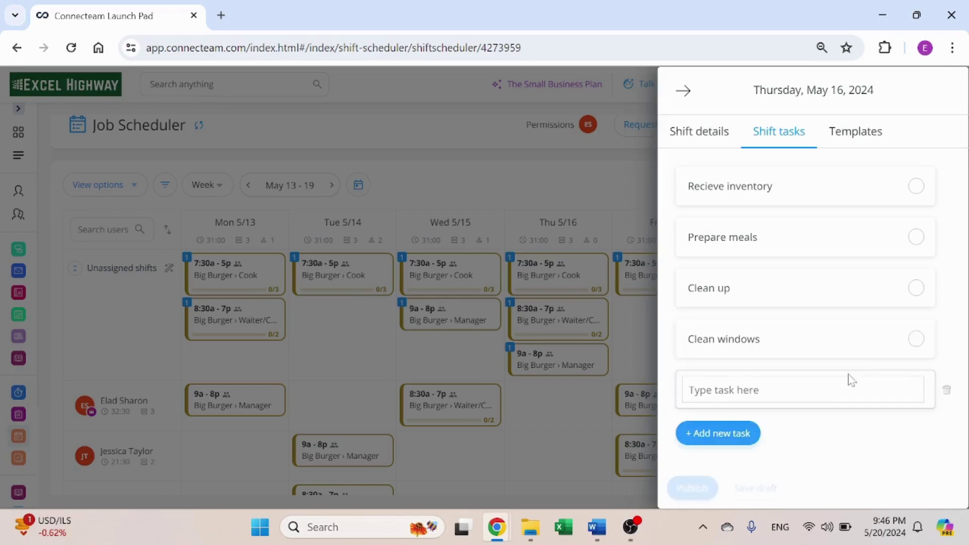
pyautogui.click(693, 132)
pyautogui.click(705, 488)
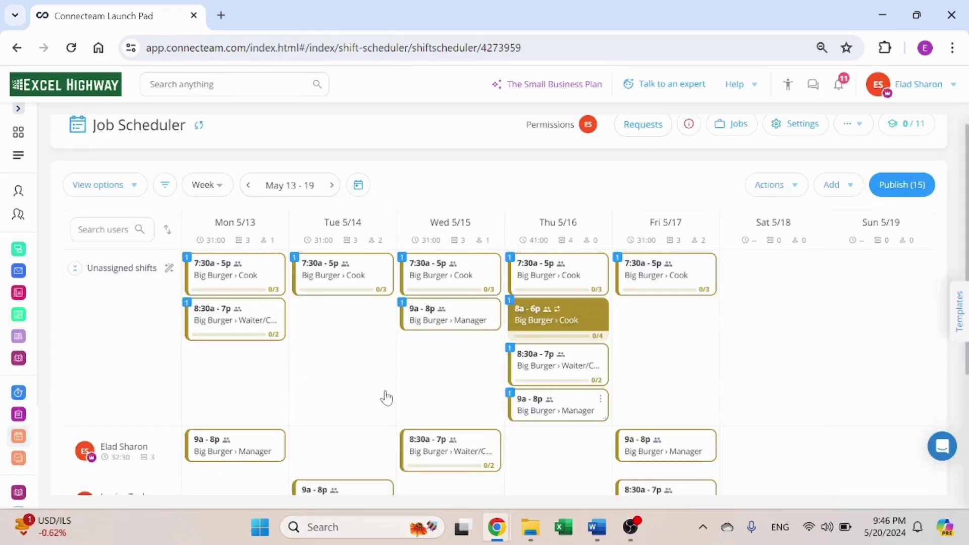
# - Reopen the Thursday Cook shift to check its tasks, then close it
pyautogui.click(576, 318)
pyautogui.click(779, 133)
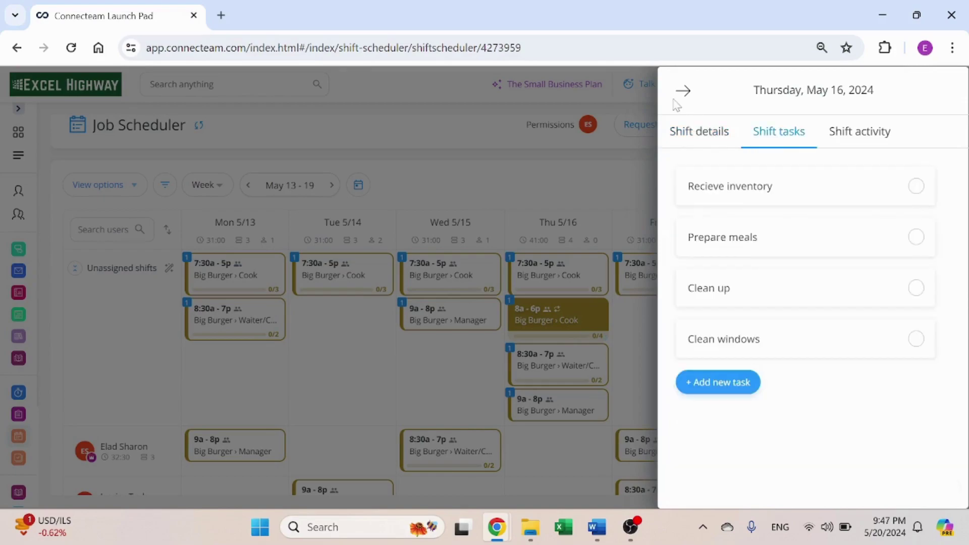
pyautogui.click(684, 91)
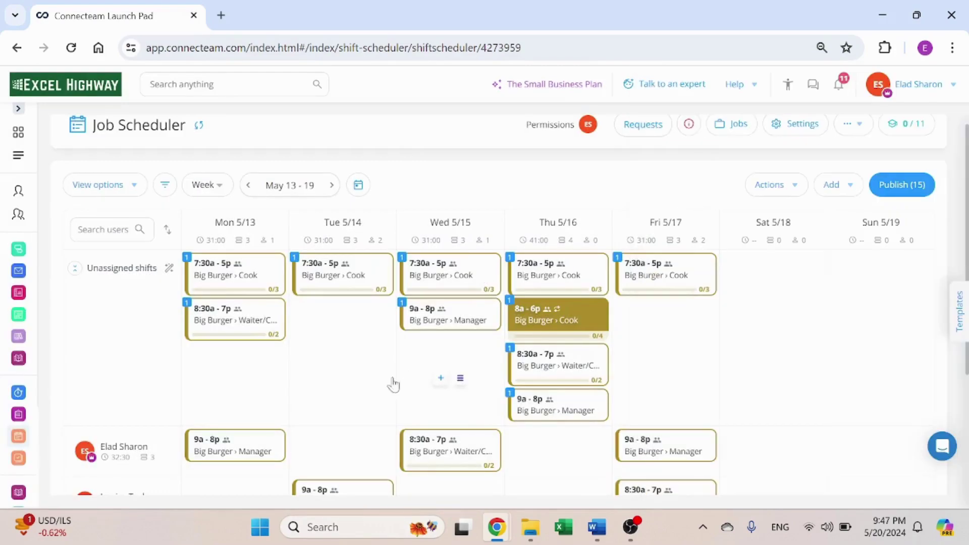
# - Move to the May 20–26 week and copy the previous week's 16 shifts into it
pyautogui.click(331, 185)
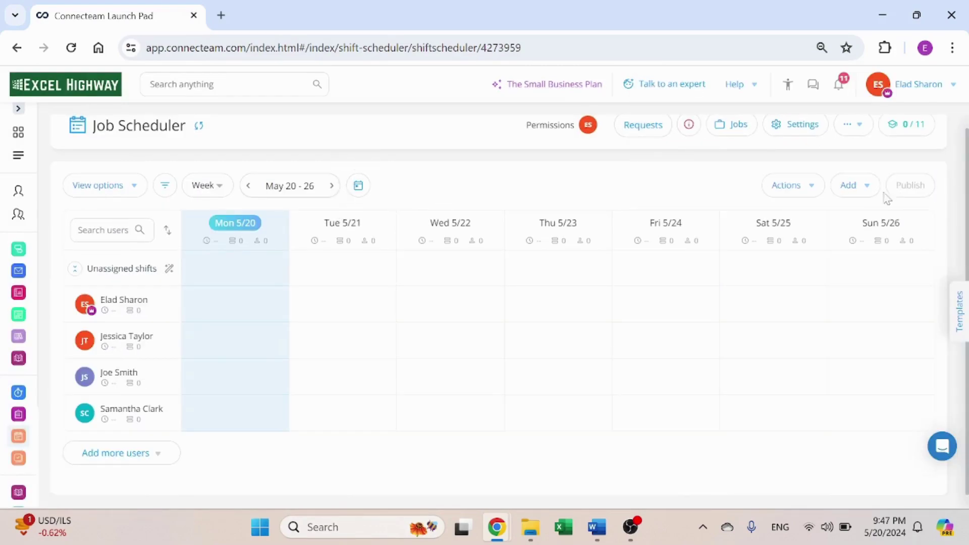
pyautogui.click(855, 190)
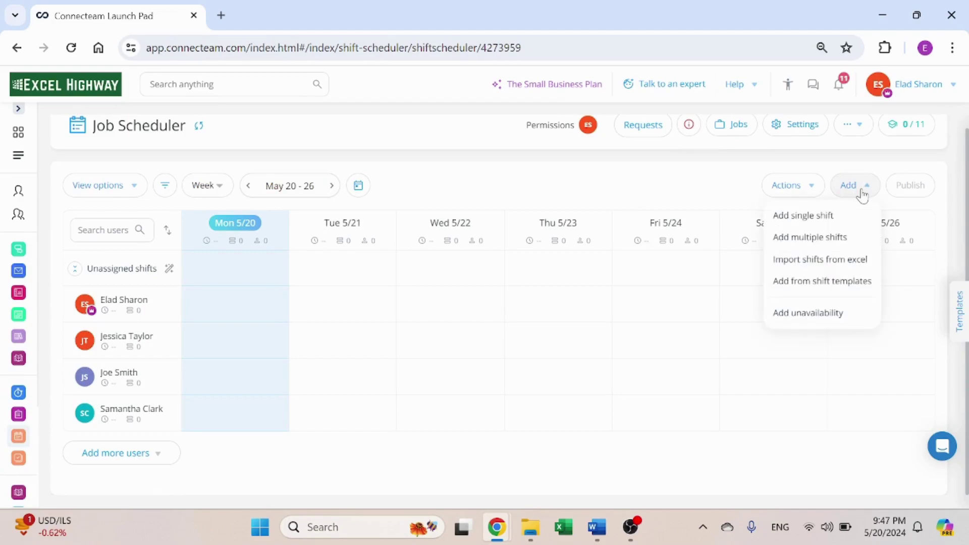
pyautogui.click(810, 190)
pyautogui.click(773, 236)
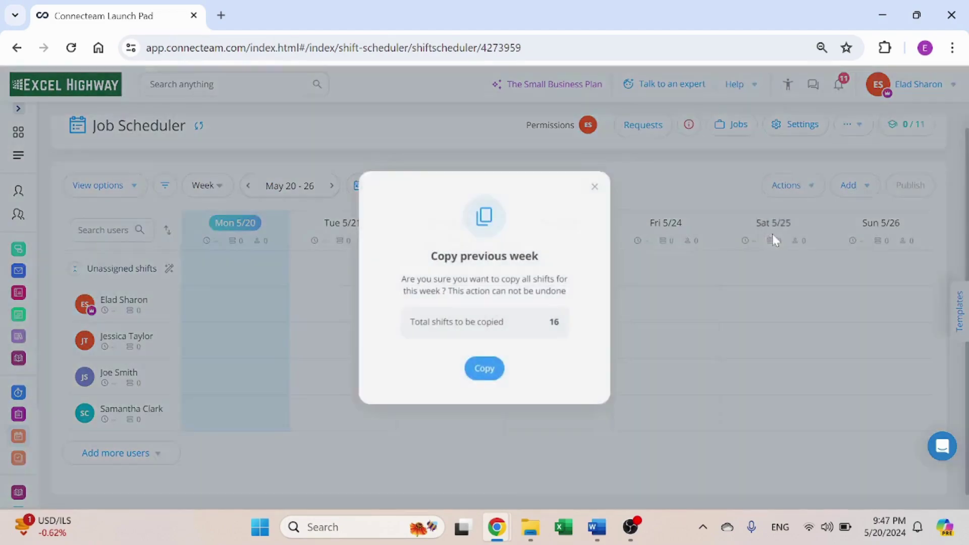
pyautogui.click(484, 369)
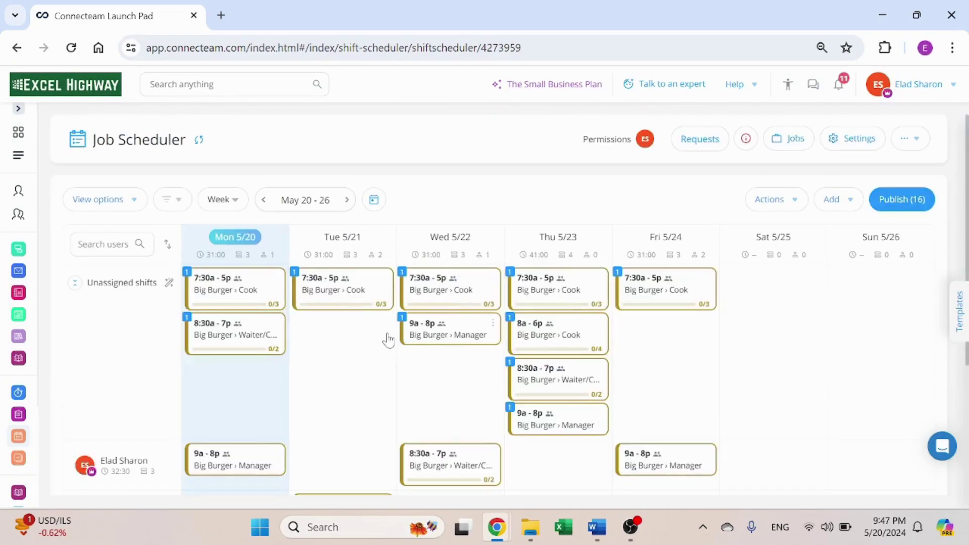
pyautogui.scroll(-3, 388, 340)
pyautogui.scroll(-3, 388, 340)
pyautogui.scroll(6, 388, 340)
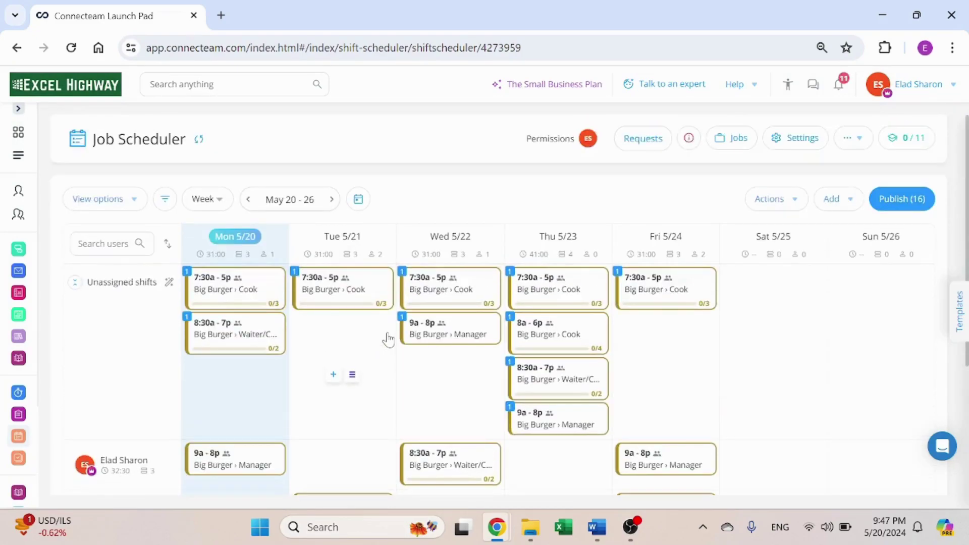
pyautogui.scroll(-2, 387, 339)
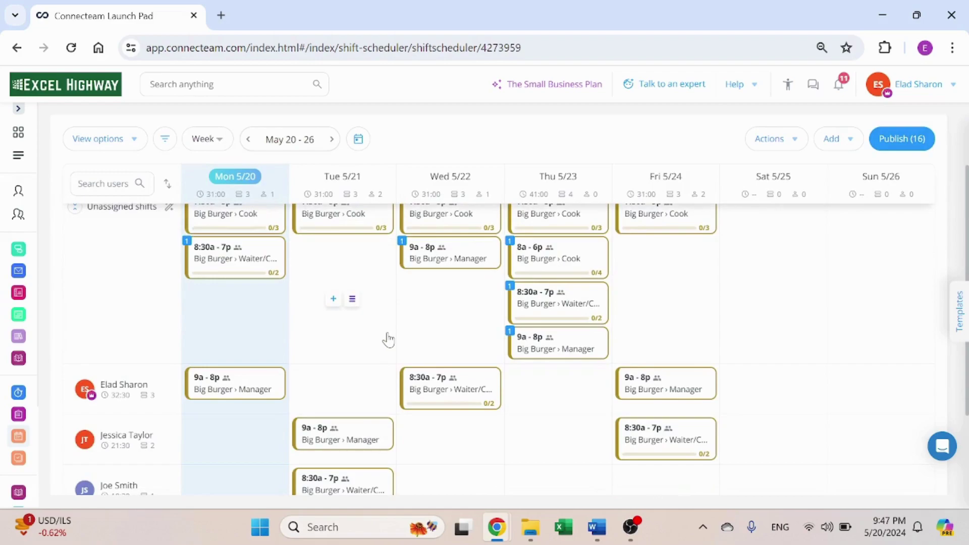
pyautogui.moveTo(450, 465)
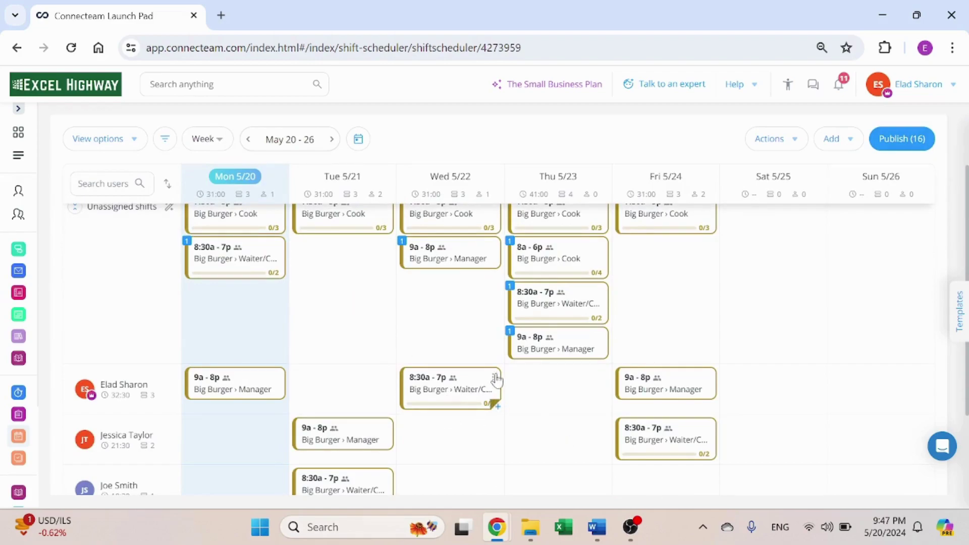
# - Move the Wednesday May 22 shift's start from 8:30am to 10:00am and publish
pyautogui.click(494, 379)
pyautogui.click(494, 382)
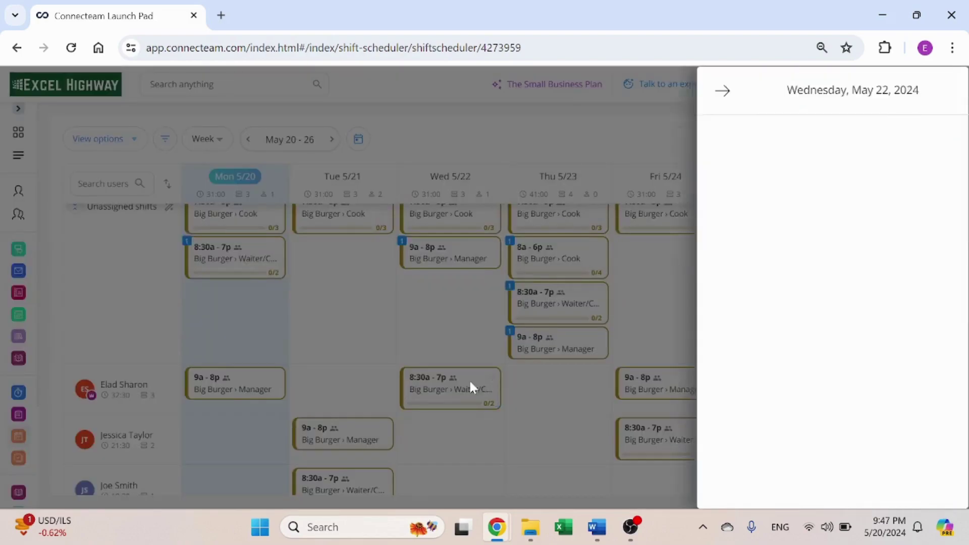
pyautogui.click(757, 213)
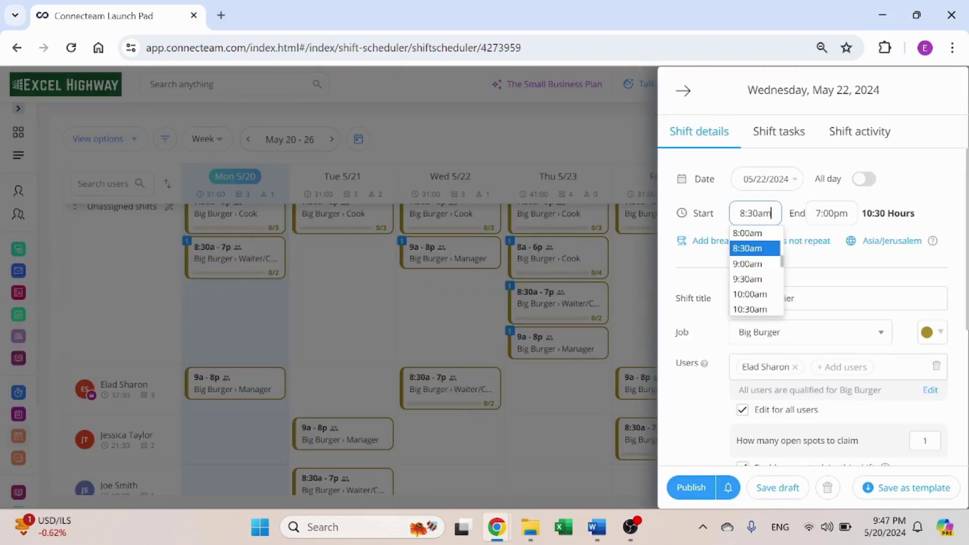
pyautogui.click(755, 293)
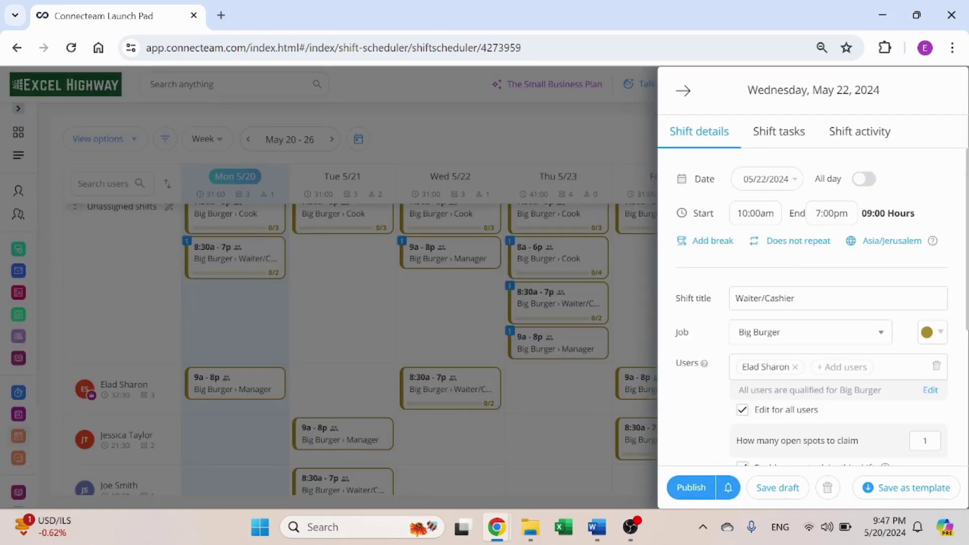
pyautogui.click(695, 485)
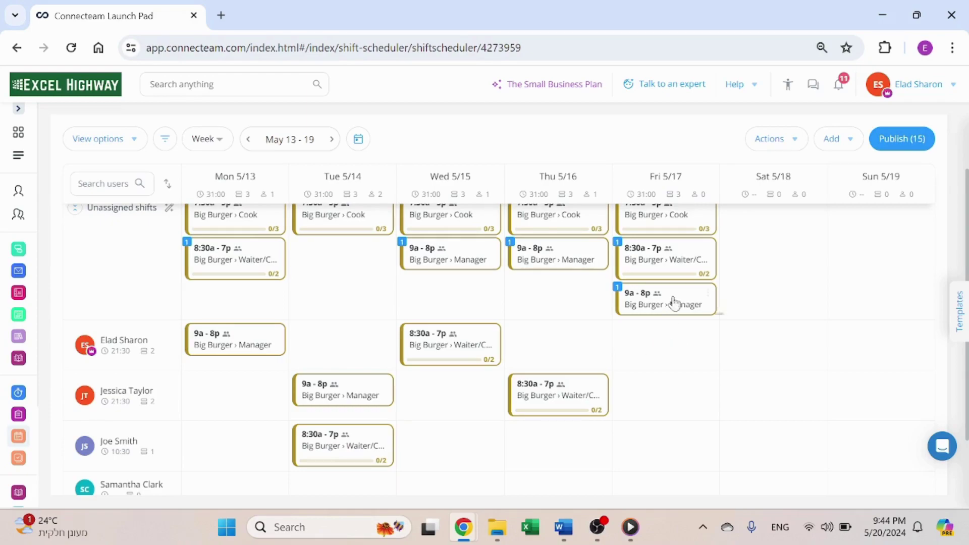
# - Assign Friday's Manager and Waiter/Cashier shifts, unassign Thursday's Waiter shift, and publish
pyautogui.moveTo(673, 303); pyautogui.dragTo(675, 339)
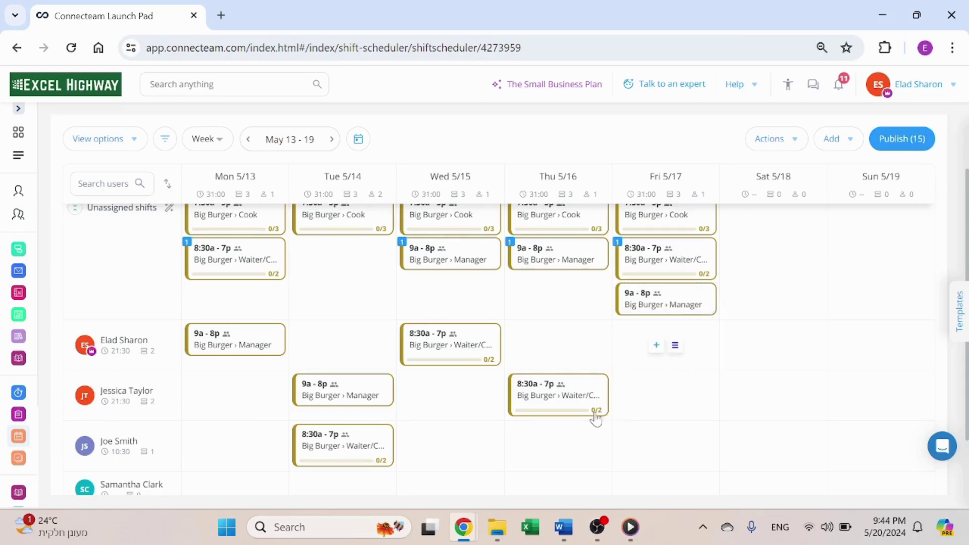
pyautogui.moveTo(563, 358); pyautogui.dragTo(570, 277)
pyautogui.moveTo(669, 253); pyautogui.dragTo(664, 388)
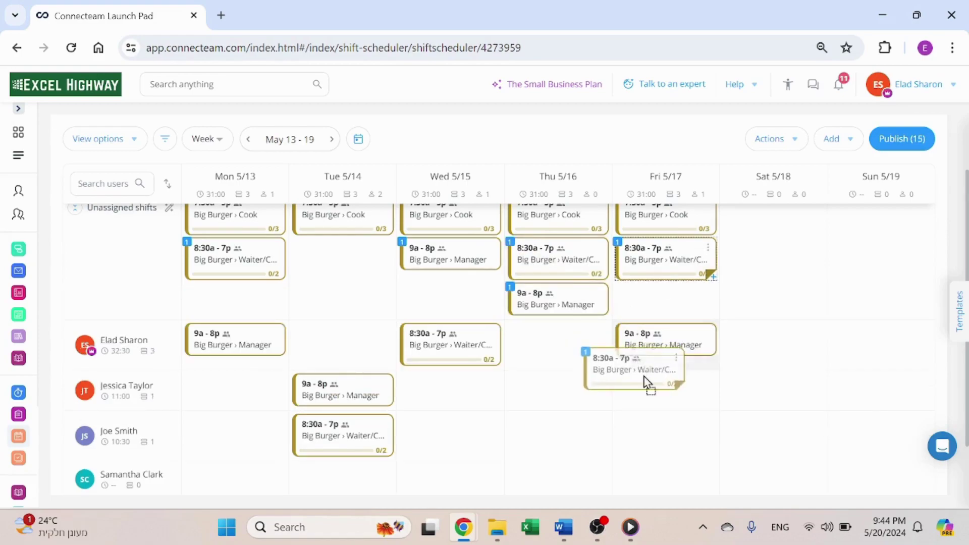
pyautogui.click(906, 143)
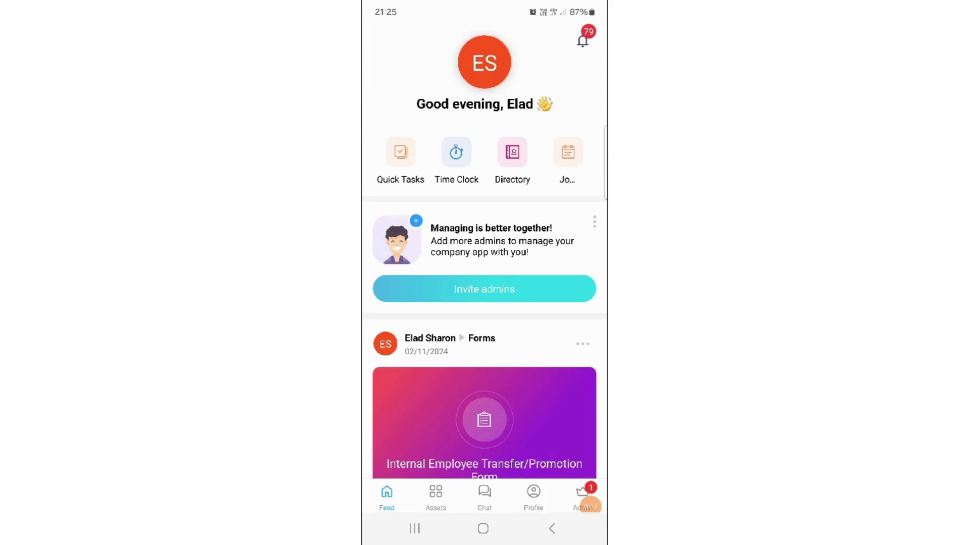
# - Accept the Tuesday Mar 19 Cook shift from the notifications list
pyautogui.click(583, 40)
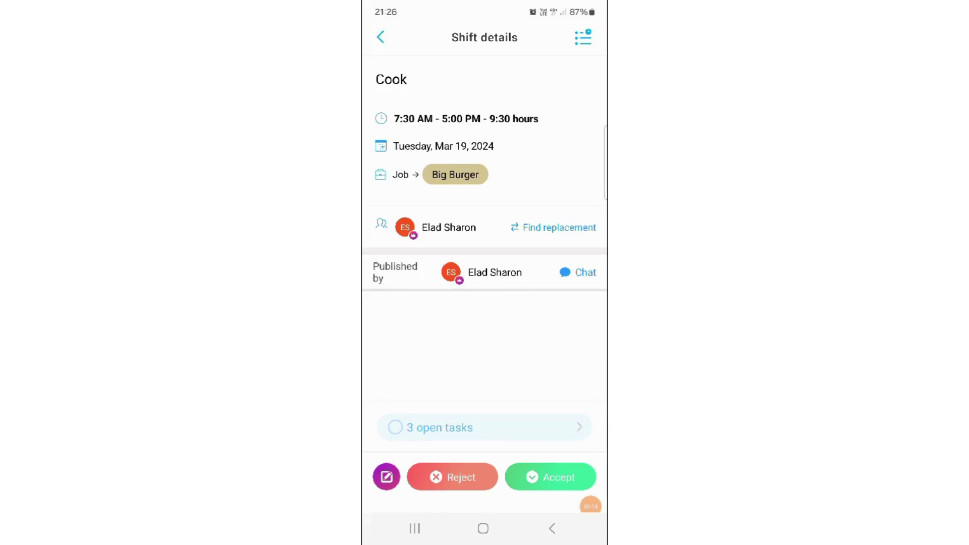
pyautogui.click(551, 477)
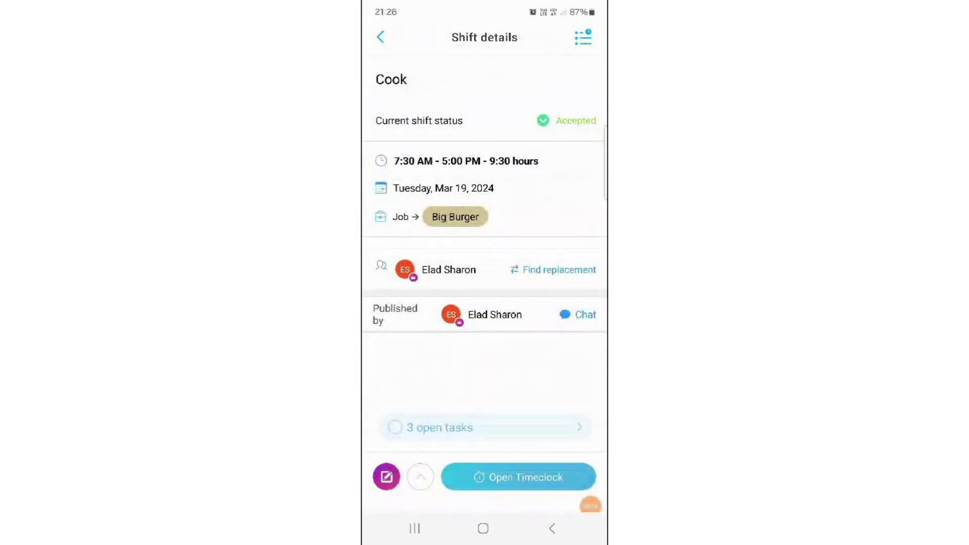
pyautogui.click(381, 37)
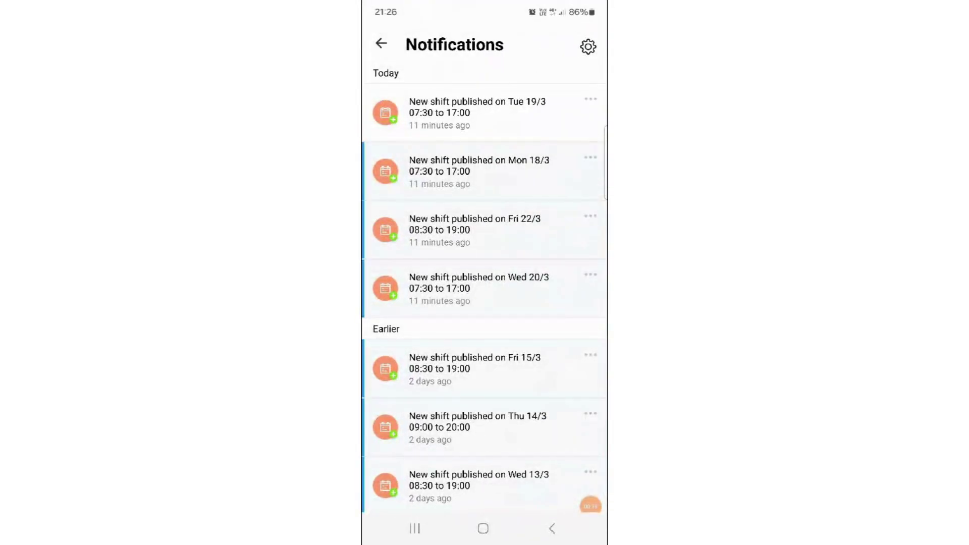
# - Open the mobile Job Scheduler from the home feed and scroll through the week's shifts
pyautogui.click(381, 43)
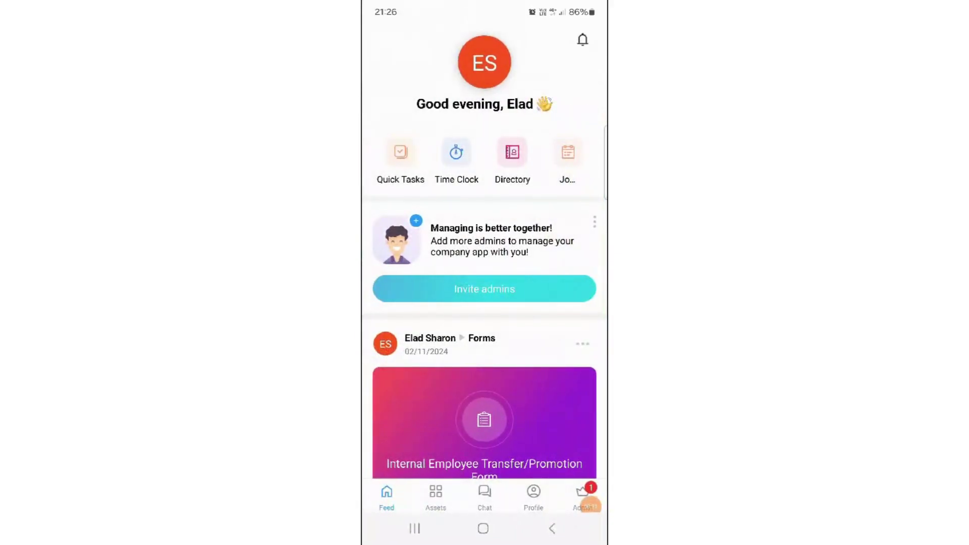
pyautogui.click(568, 159)
pyautogui.scroll(-5, 485, 303)
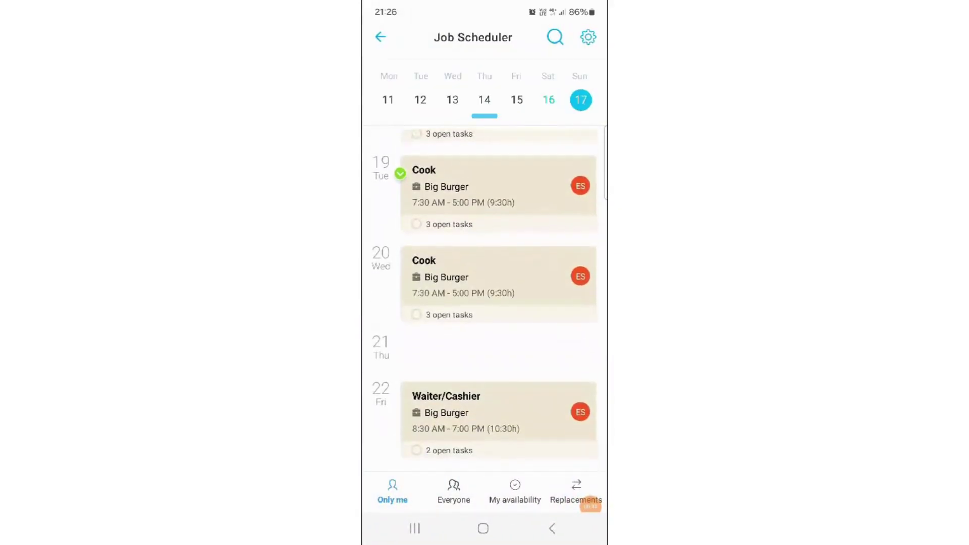
pyautogui.scroll(-5, 484, 302)
pyautogui.scroll(5, 485, 302)
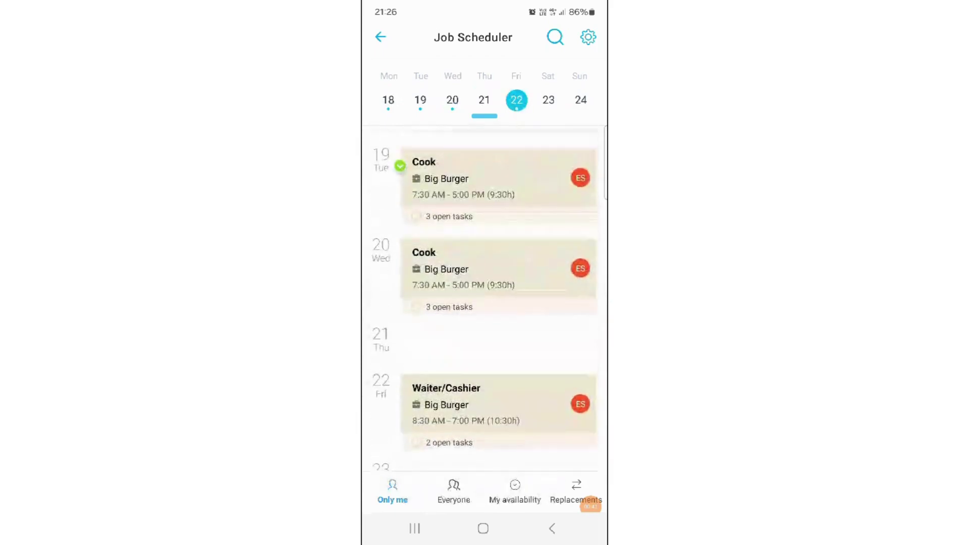
pyautogui.scroll(3, 484, 303)
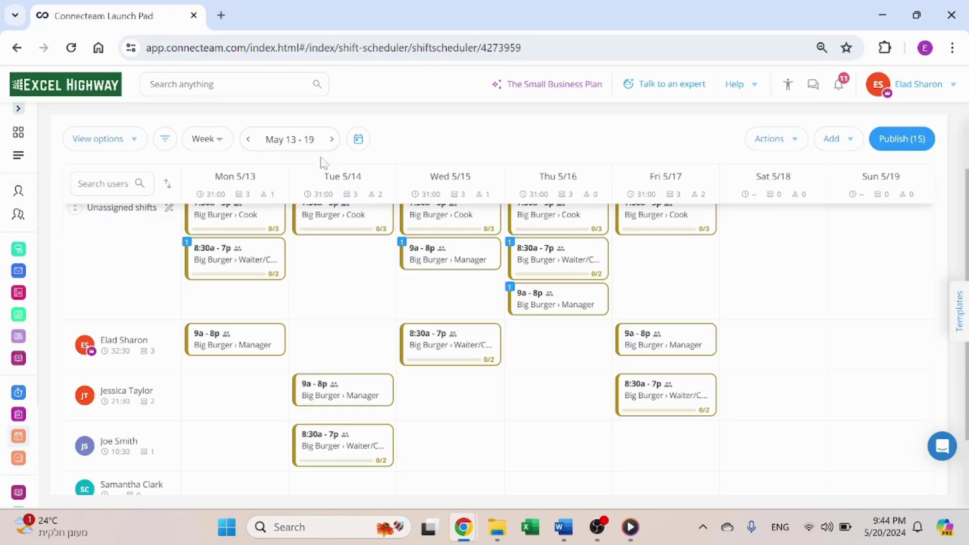
# - Step the Connecteam scheduler back one week to May 6–12, then forward one week
pyautogui.click(247, 141)
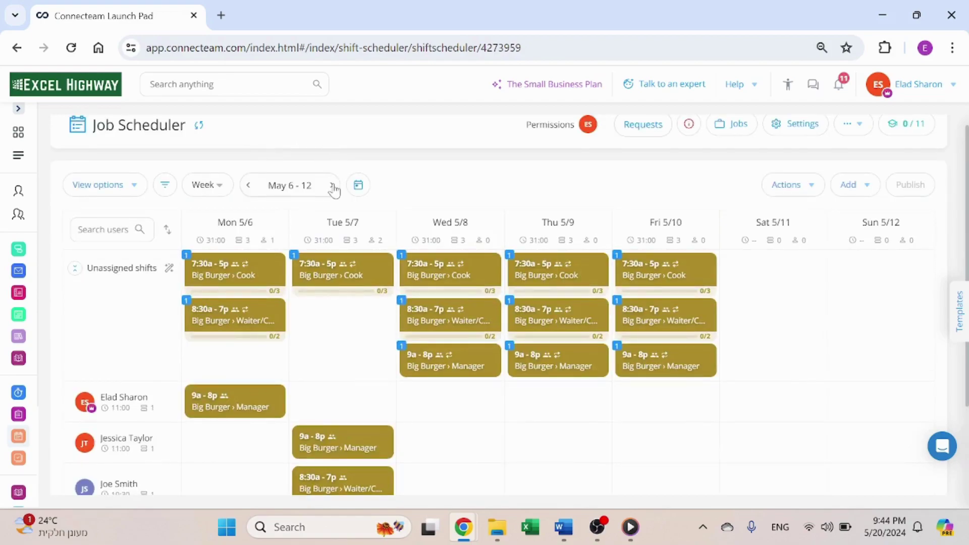
pyautogui.click(331, 185)
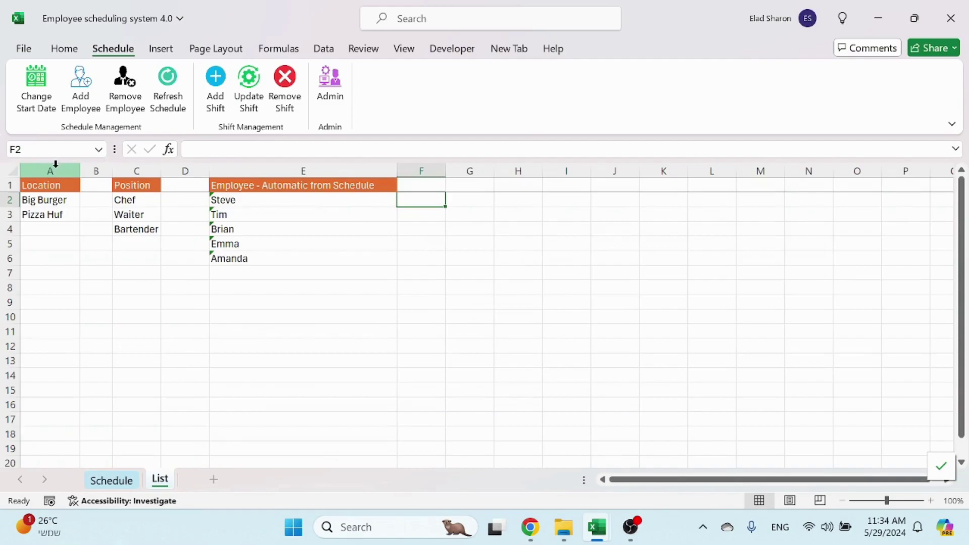
# - Point out the List sheet's Location and Position columns and the employee FILTER formula in E2
pyautogui.moveTo(55, 199); pyautogui.dragTo(59, 318)
pyautogui.click(50, 244)
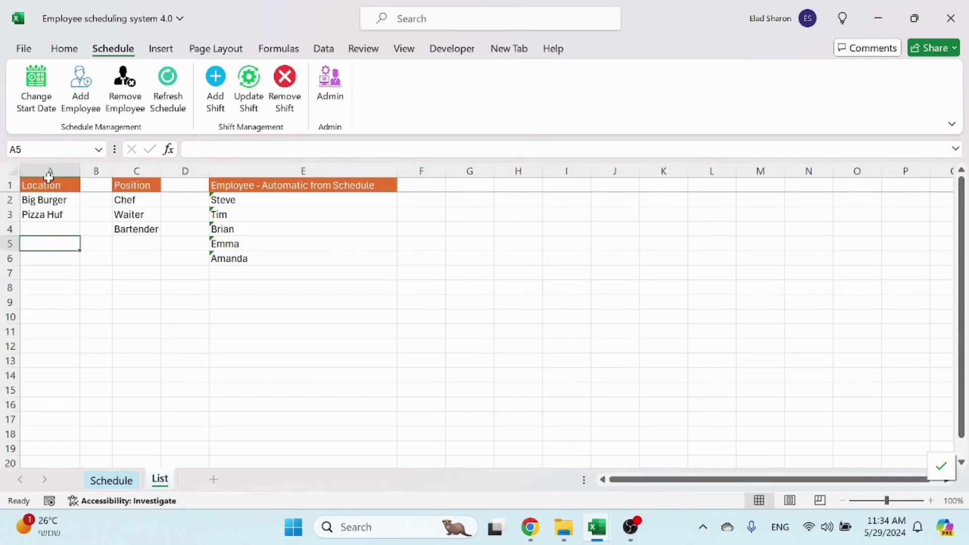
pyautogui.click(137, 170)
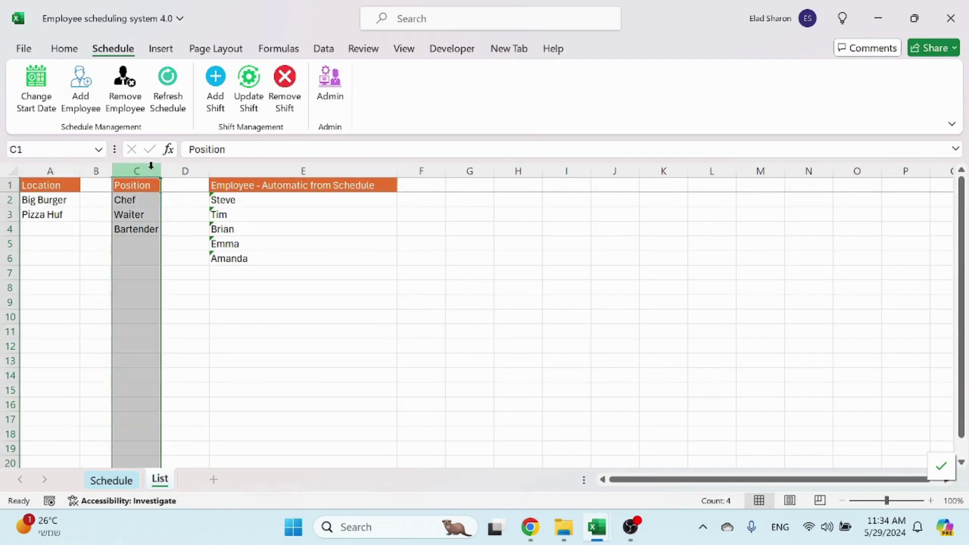
pyautogui.click(141, 317)
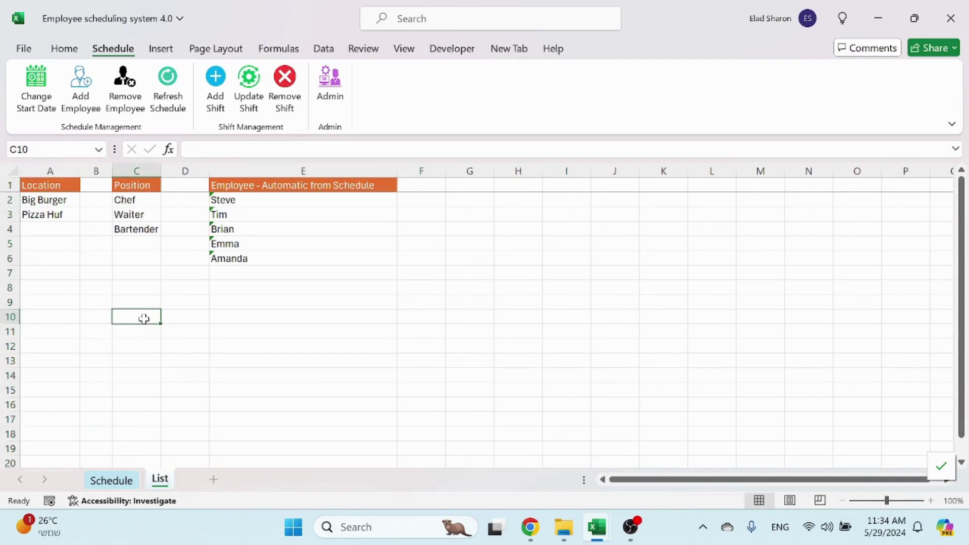
pyautogui.click(269, 201)
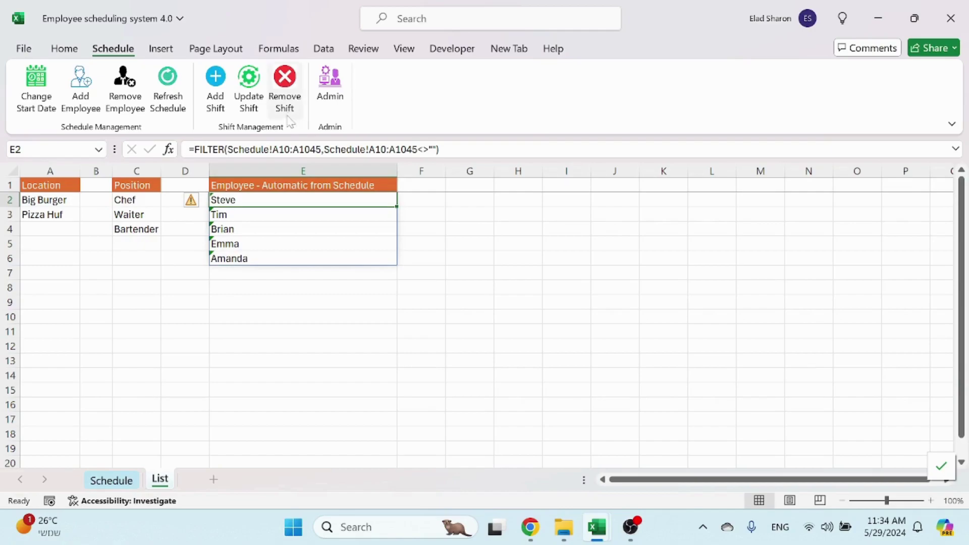
# - Switch between the List and Schedule sheets, ending on the Schedule sheet
pyautogui.click(126, 483)
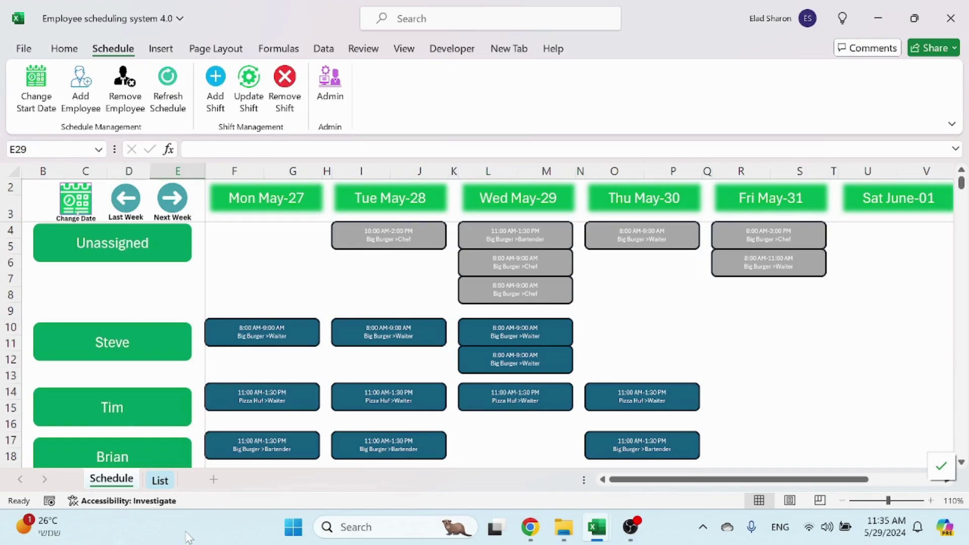
pyautogui.click(162, 481)
pyautogui.click(123, 482)
# - Advance the schedule two weeks to the empty June-10 week
pyautogui.click(173, 197)
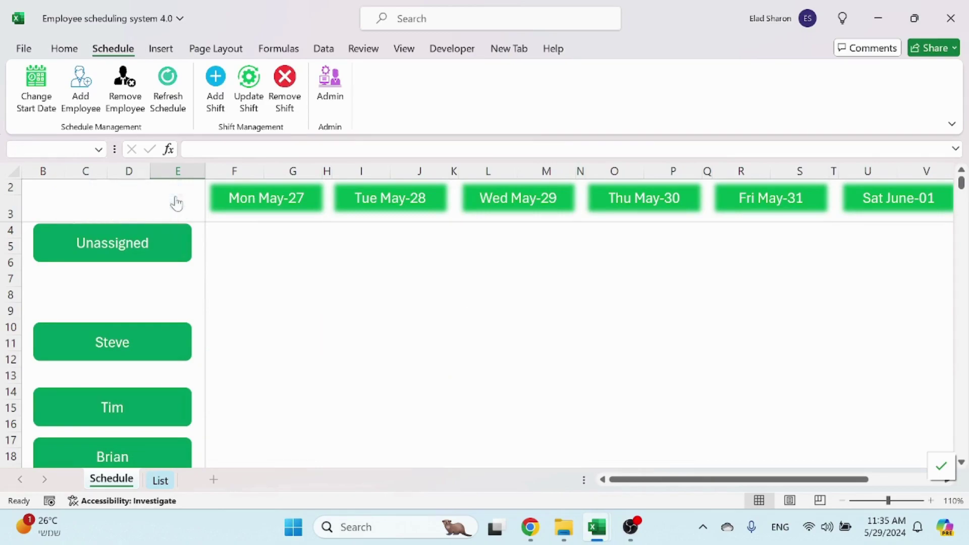
pyautogui.click(173, 197)
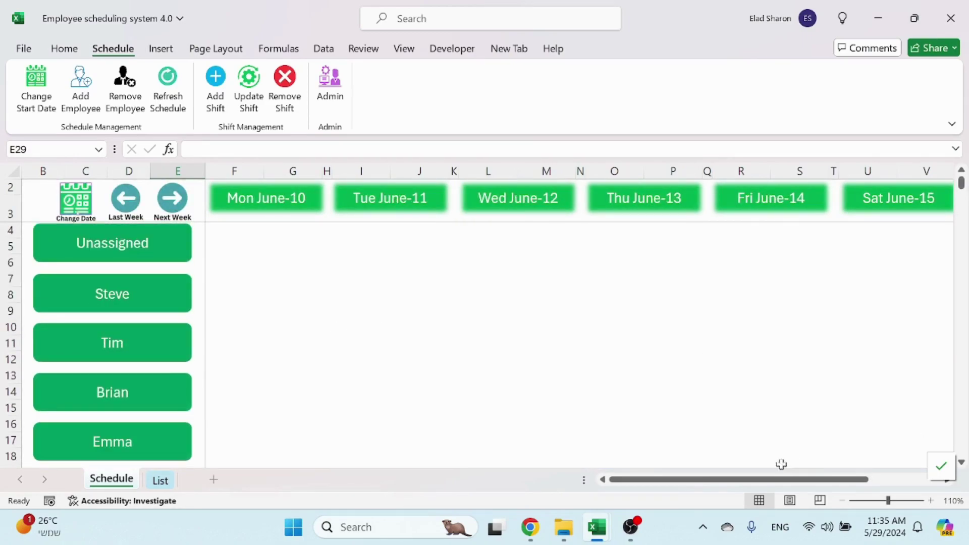
pyautogui.moveTo(782, 479); pyautogui.dragTo(780, 479)
# - Start a new shift with location Big Burger and position Chef, employee left unassigned
pyautogui.click(221, 96)
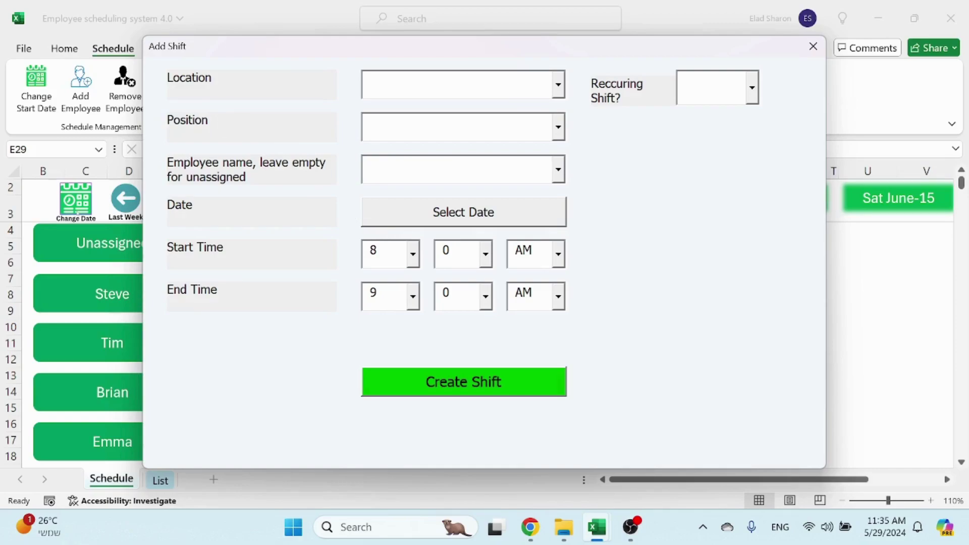
pyautogui.click(557, 93)
pyautogui.write('hh')
pyautogui.press('BackSpace')
pyautogui.click(558, 84)
pyautogui.press('Escape')
pyautogui.write('Big Burger')
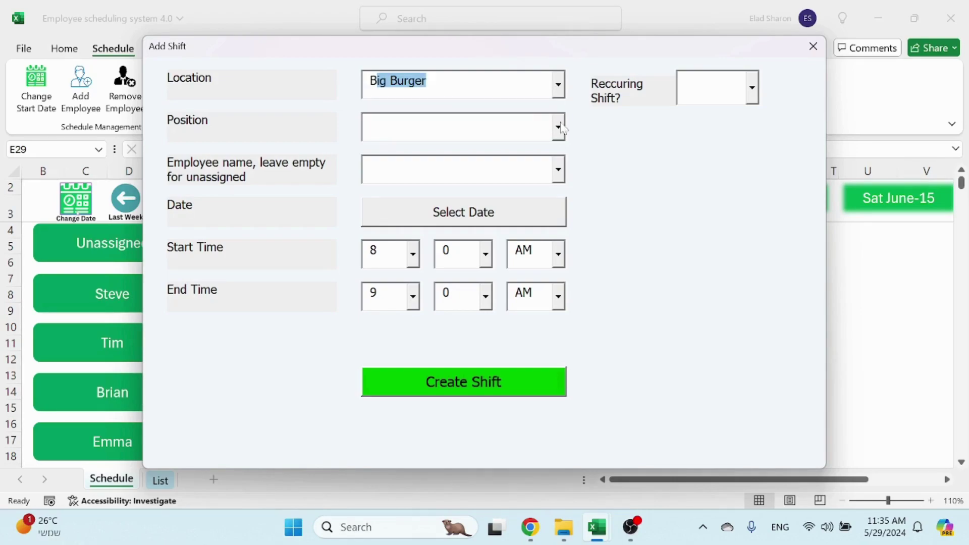
pyautogui.click(559, 126)
pyautogui.click(477, 149)
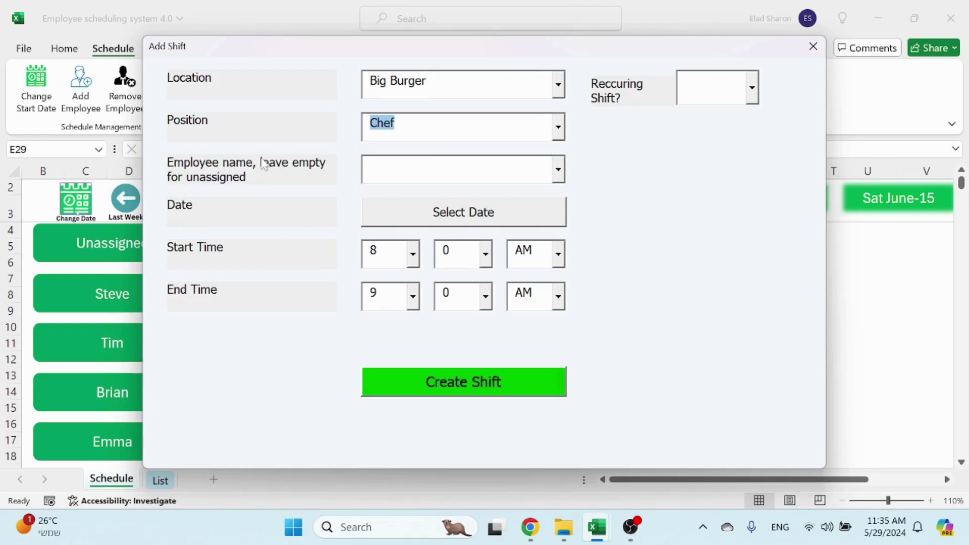
pyautogui.click(558, 172)
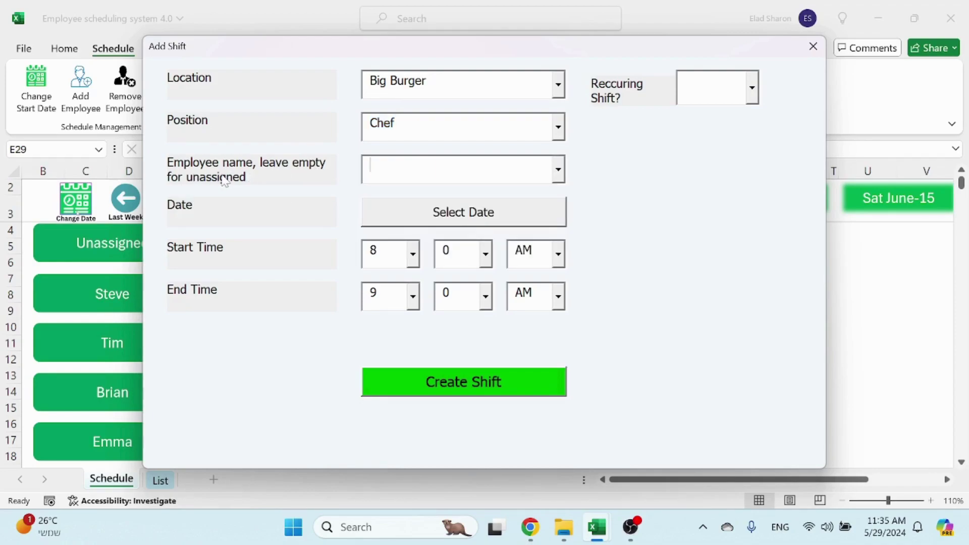
# - Set the new shift's date to June 10, 2024
pyautogui.click(508, 221)
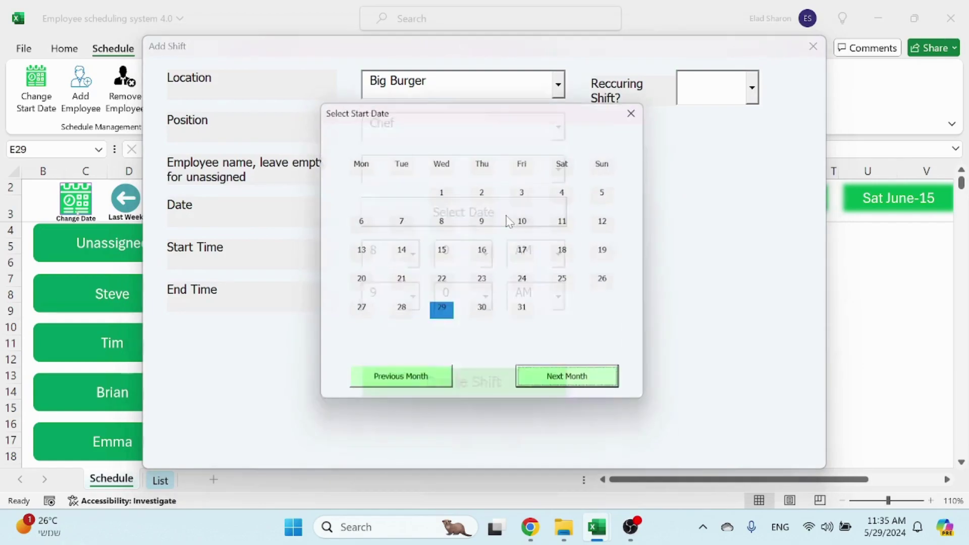
pyautogui.click(602, 392)
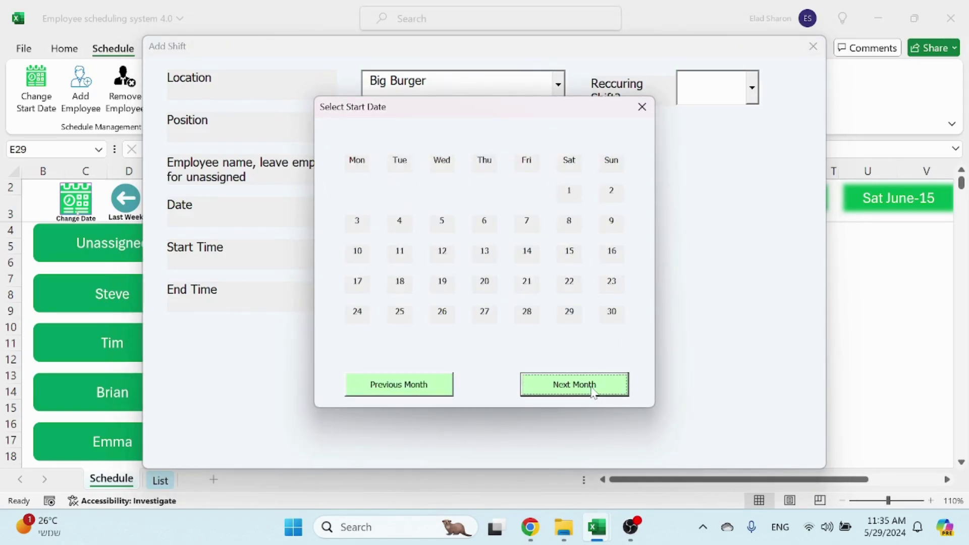
pyautogui.click(357, 251)
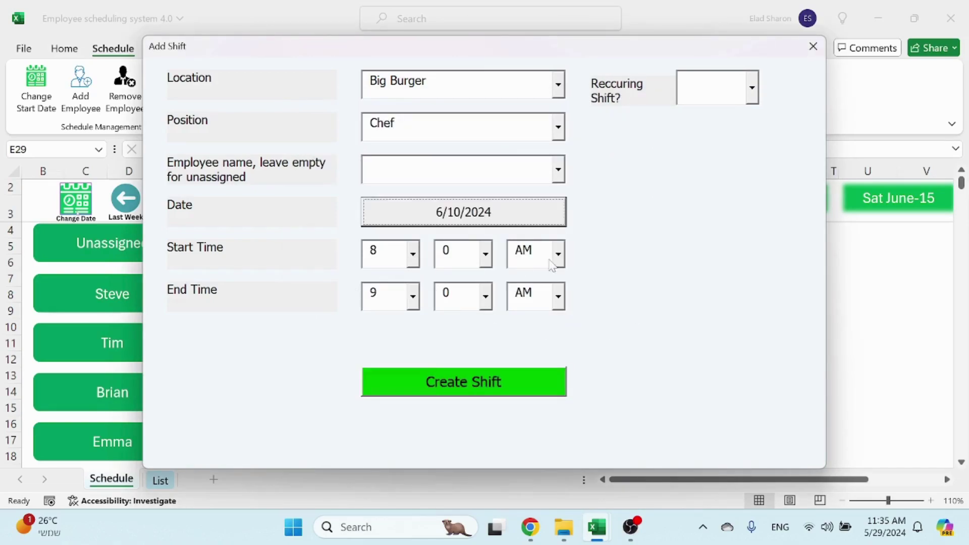
# - Set the shift to run from 8:00 AM to 2:30 PM
pyautogui.click(413, 259)
pyautogui.click(560, 263)
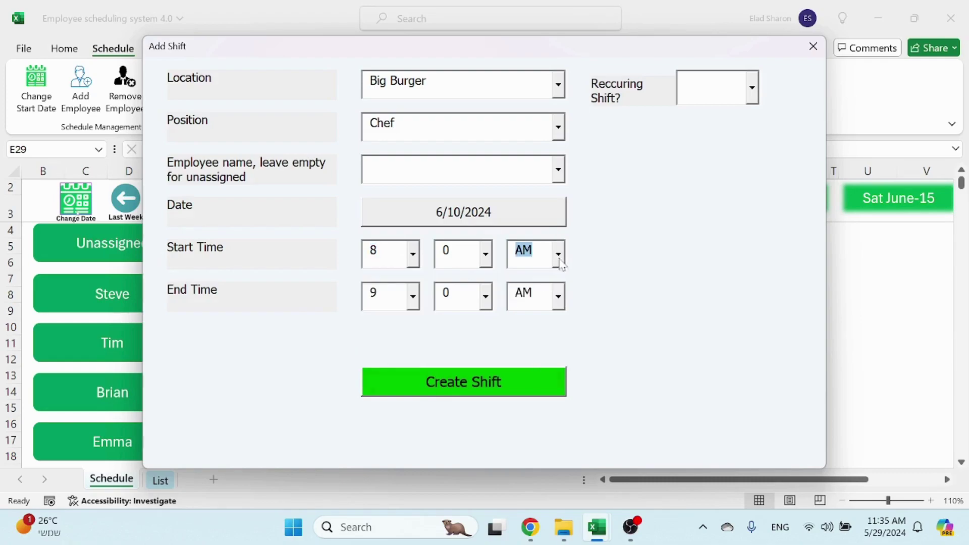
pyautogui.click(413, 301)
pyautogui.scroll(2, 414, 338)
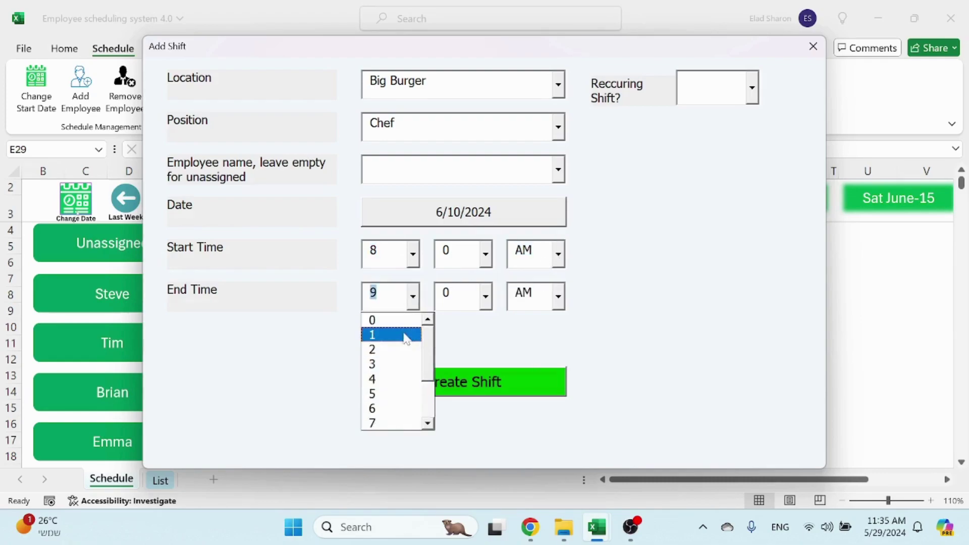
pyautogui.click(411, 348)
pyautogui.click(492, 297)
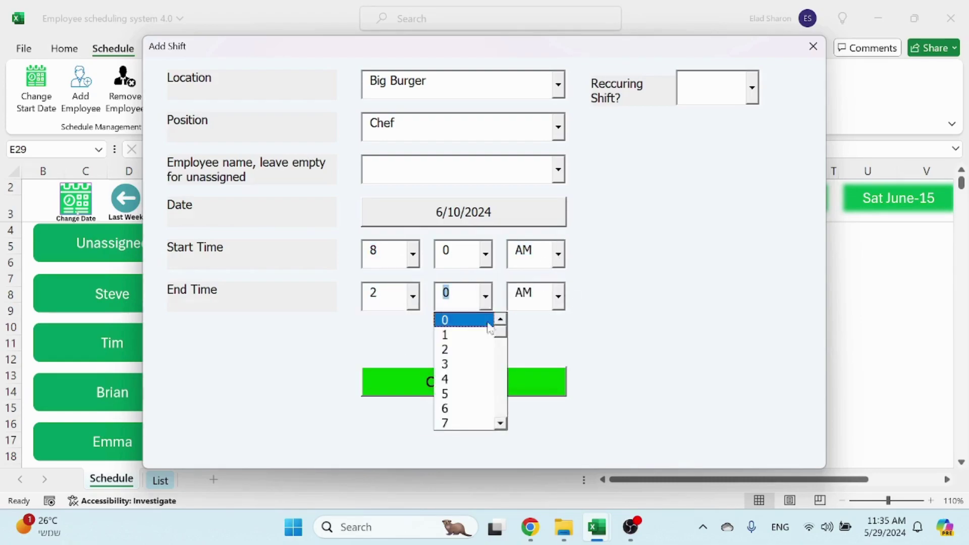
pyautogui.scroll(-2, 467, 384)
pyautogui.write('3')
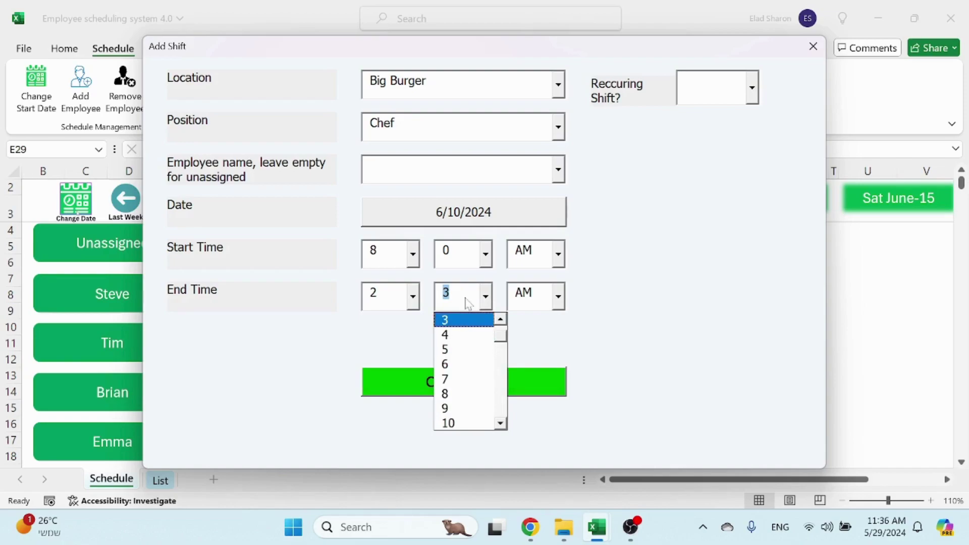
pyautogui.write('0')
pyautogui.click(558, 299)
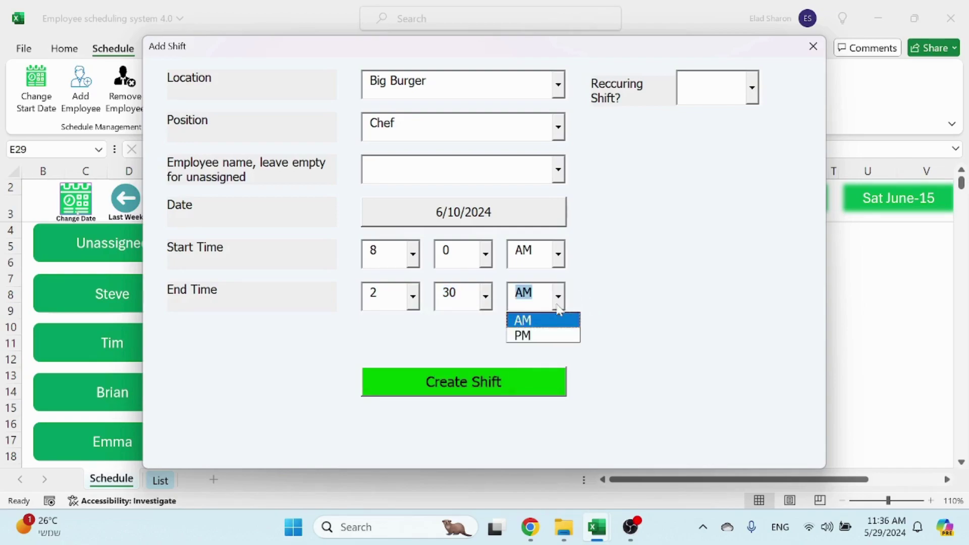
pyautogui.click(549, 335)
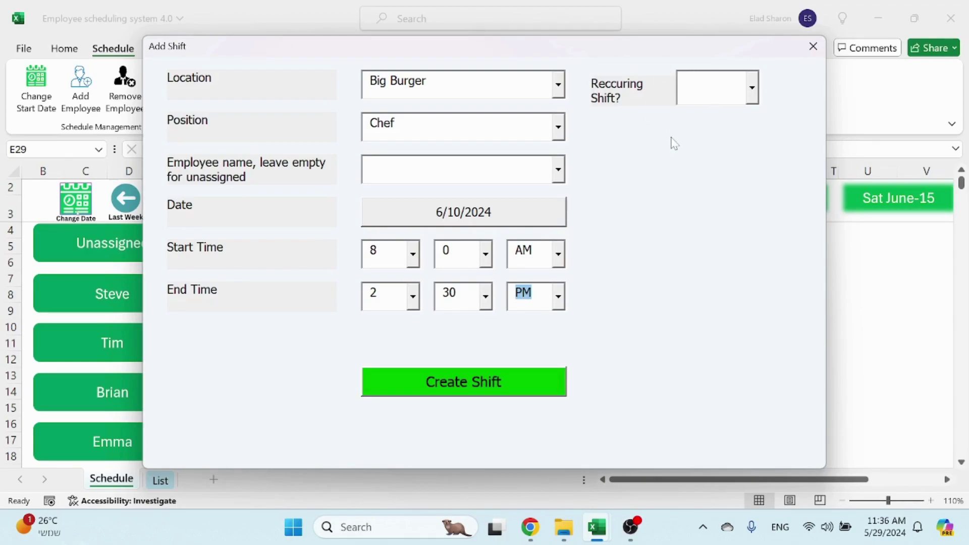
# - Make the shift recurring with a Weekly pattern
pyautogui.click(751, 90)
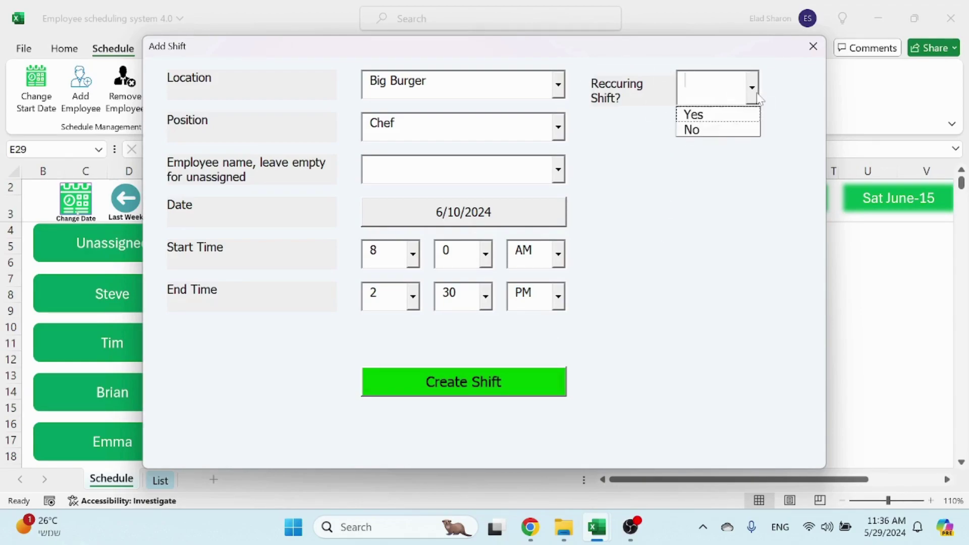
pyautogui.click(725, 113)
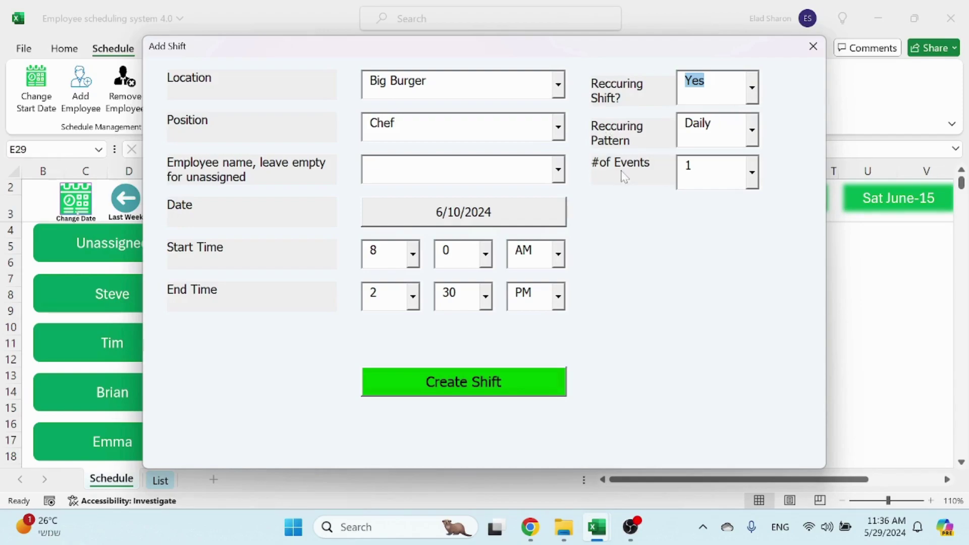
pyautogui.click(752, 134)
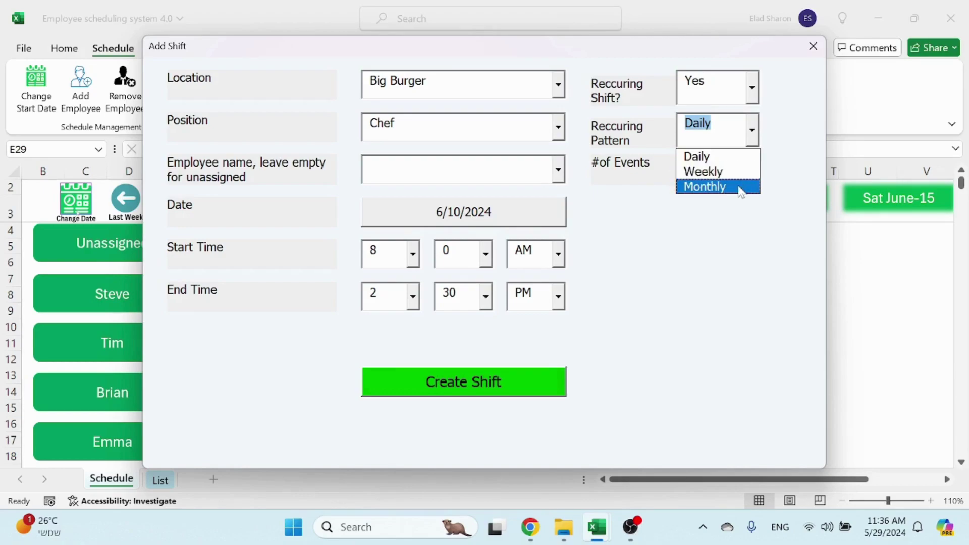
pyautogui.click(782, 124)
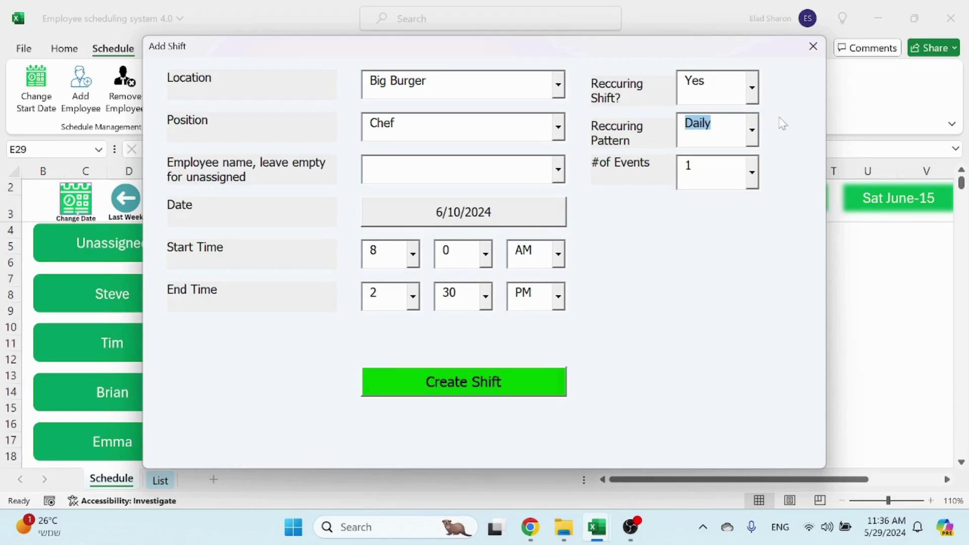
pyautogui.click(751, 132)
pyautogui.click(721, 173)
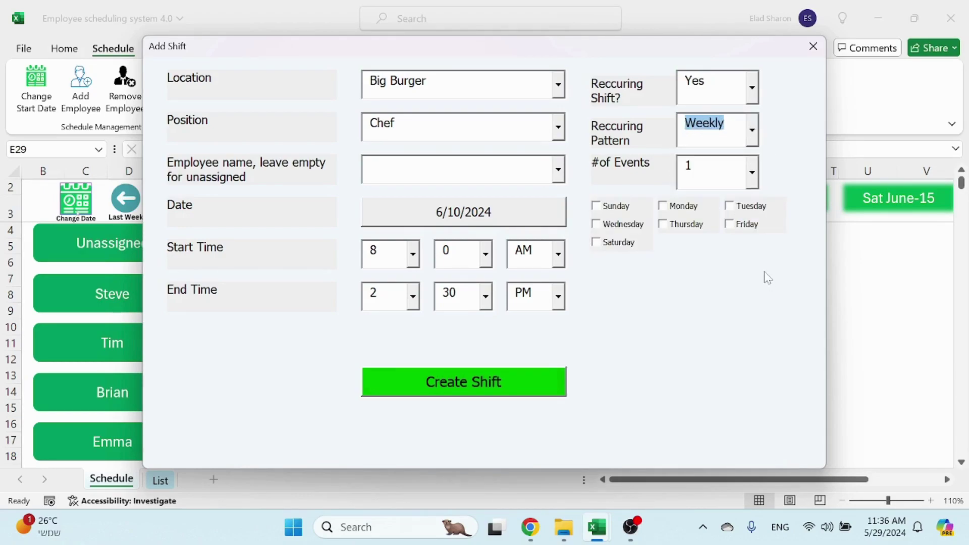
# - Set 2 events repeating on Monday, Tuesday, Wednesday and Thursday
pyautogui.click(752, 172)
pyautogui.click(711, 213)
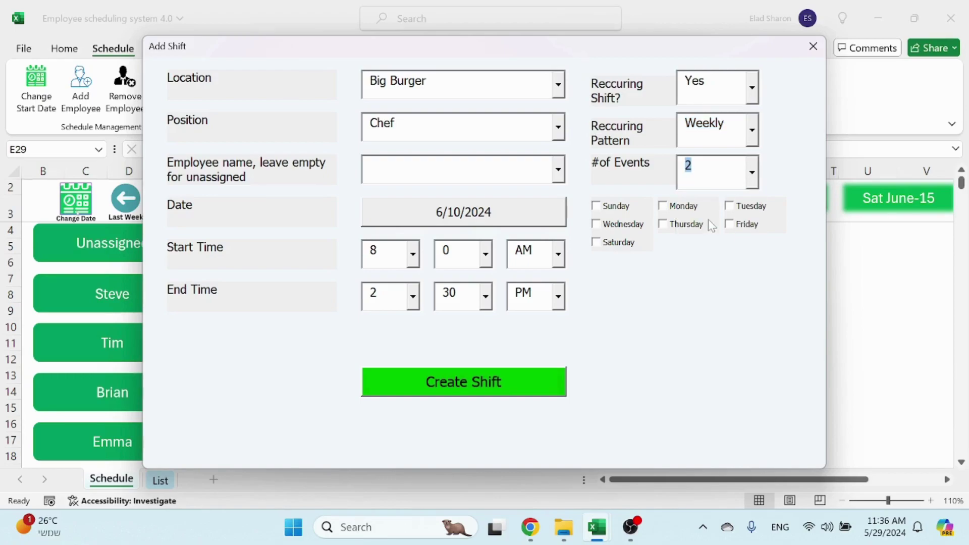
pyautogui.click(671, 207)
pyautogui.click(735, 207)
pyautogui.click(638, 225)
pyautogui.click(690, 227)
pyautogui.click(479, 379)
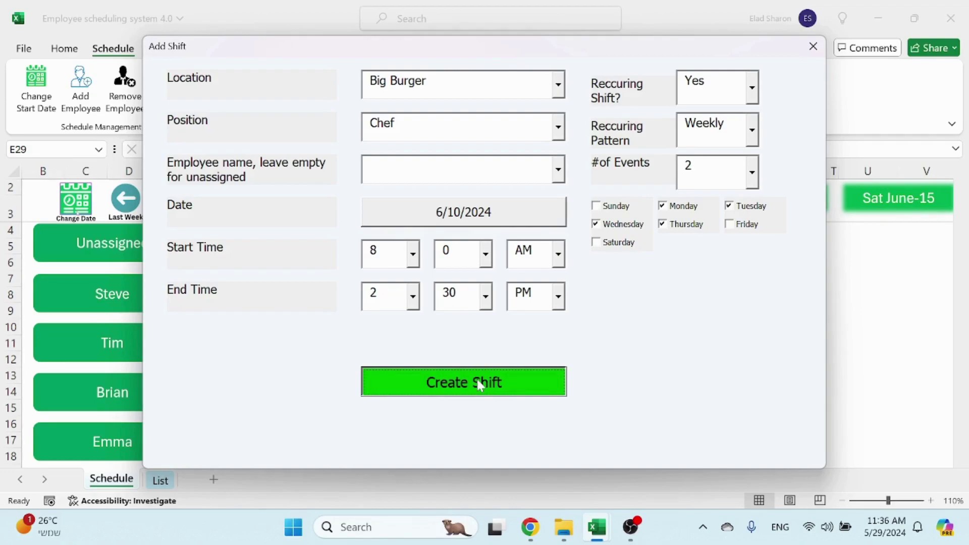
# - Create the recurring shifts, then browse weeks through July 1 and back to June 10
pyautogui.click(479, 386)
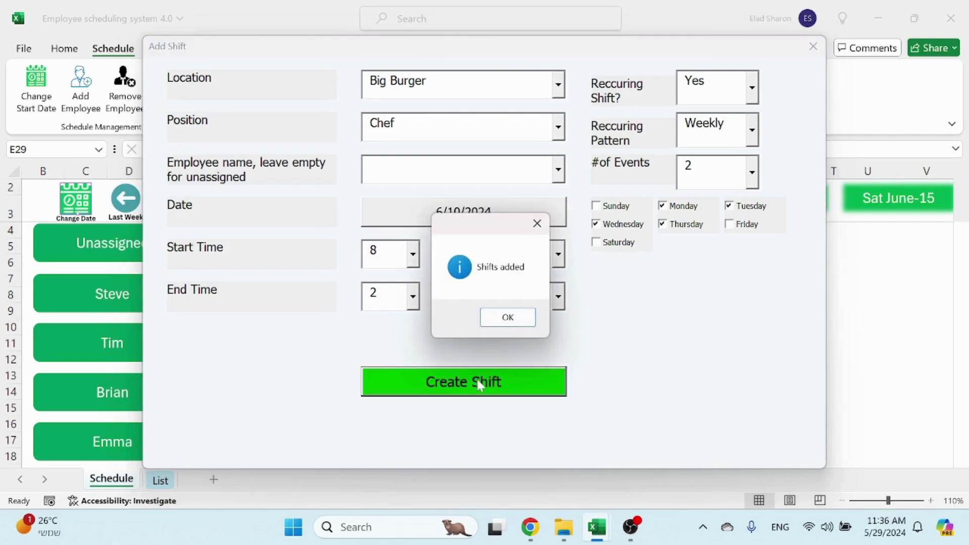
pyautogui.click(501, 318)
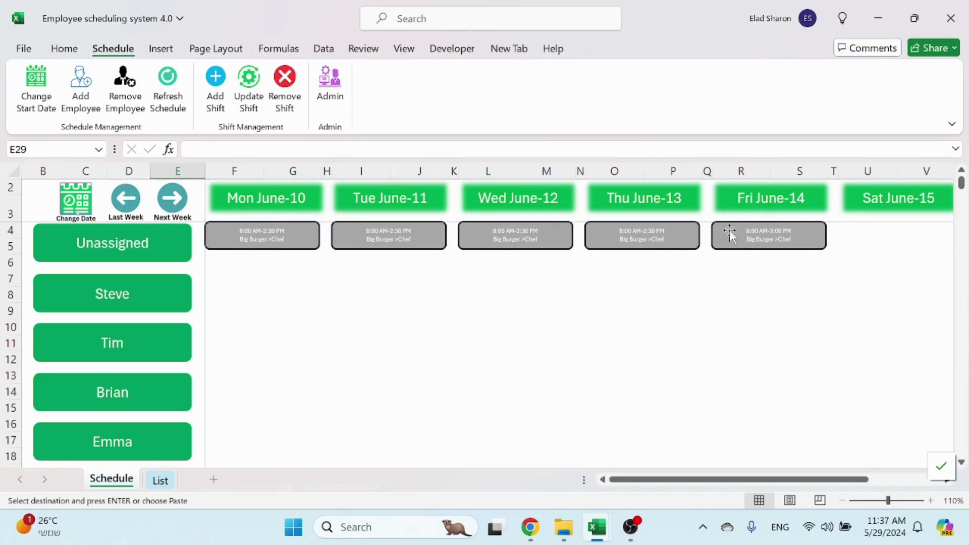
pyautogui.click(180, 202)
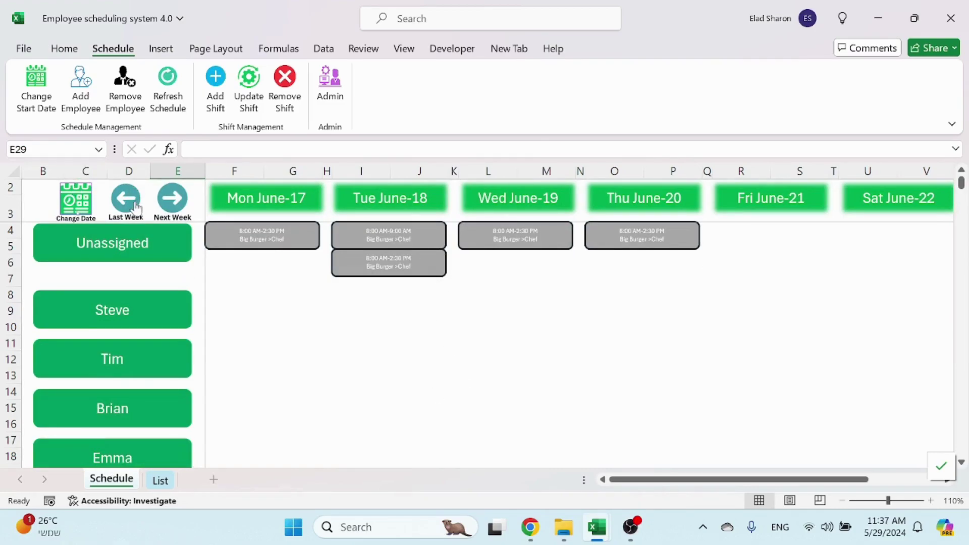
pyautogui.click(172, 198)
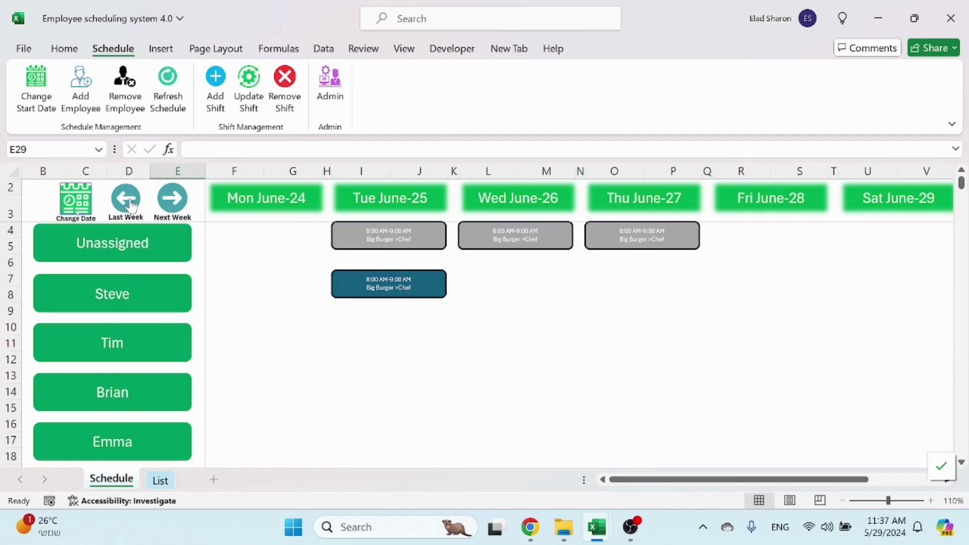
pyautogui.click(172, 198)
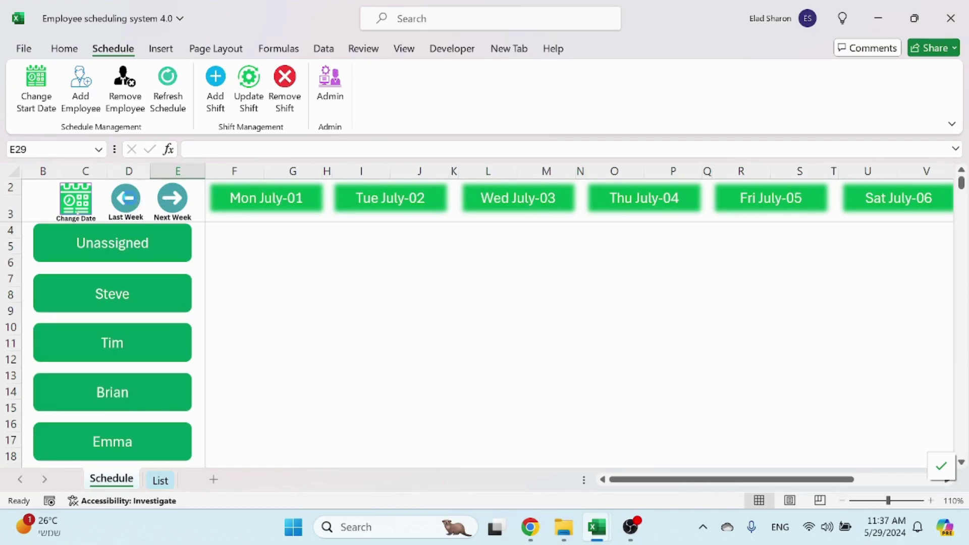
pyautogui.click(126, 198)
pyautogui.click(126, 198)
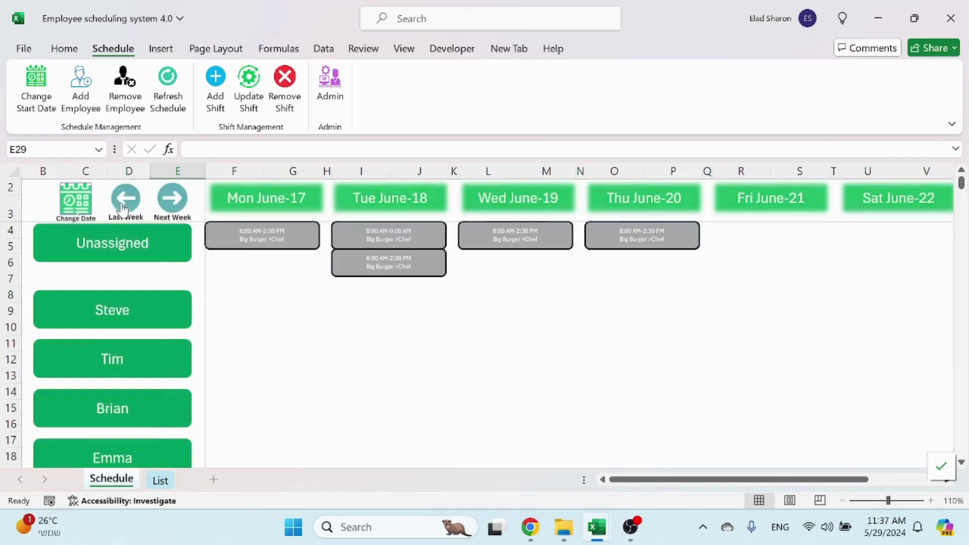
pyautogui.click(127, 207)
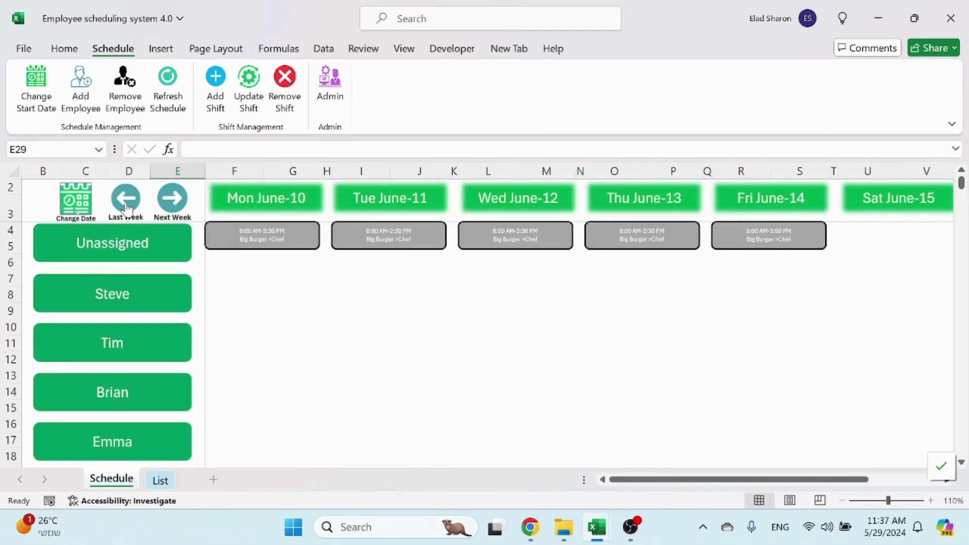
pyautogui.click(369, 247)
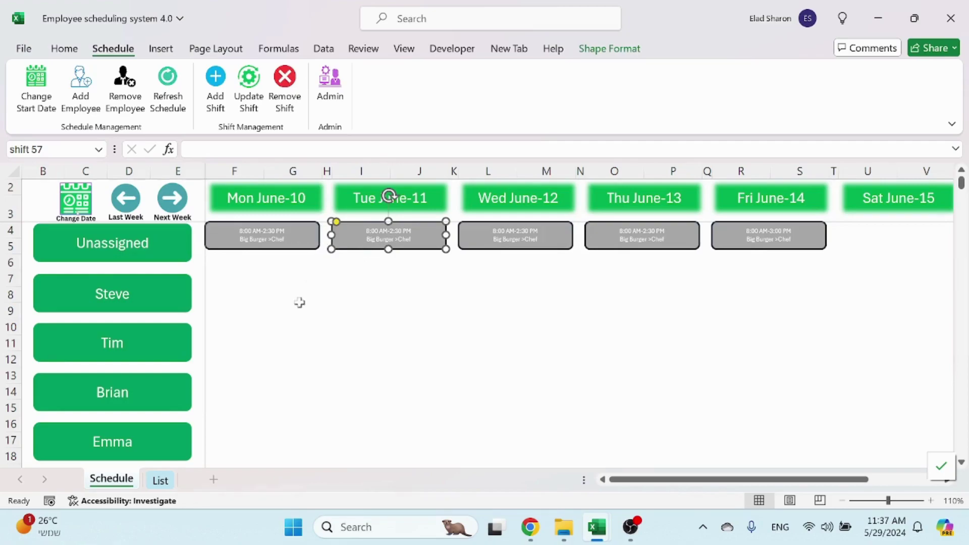
pyautogui.click(247, 99)
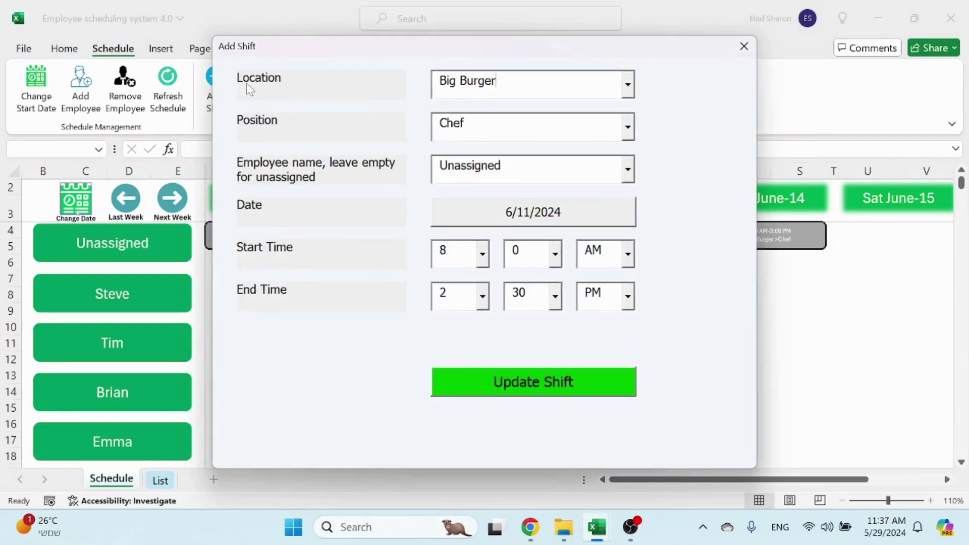
pyautogui.click(627, 169)
pyautogui.click(504, 192)
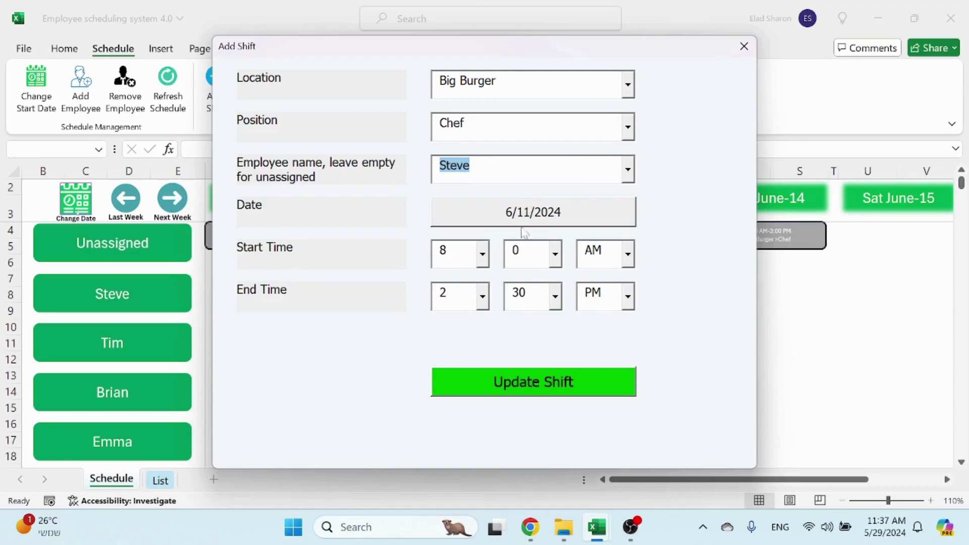
pyautogui.click(519, 380)
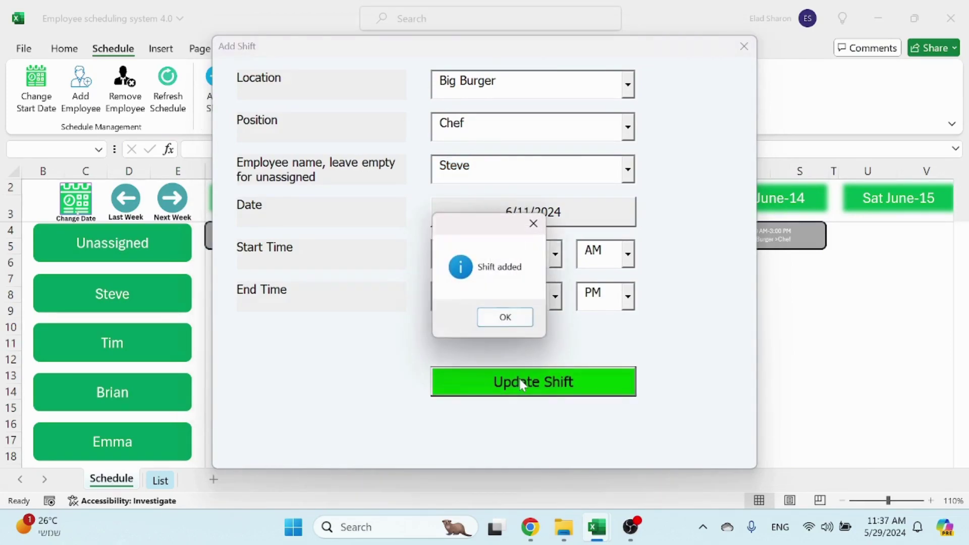
pyautogui.click(502, 316)
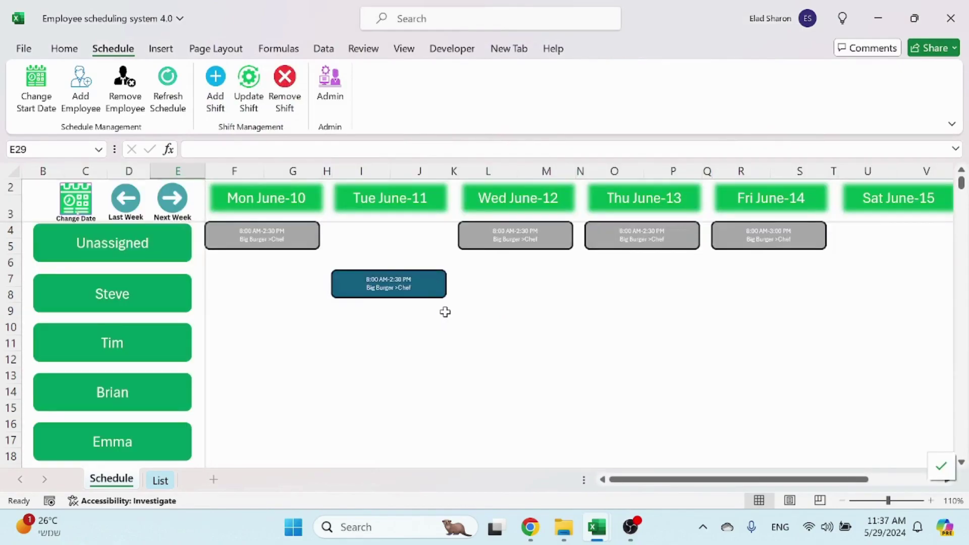
pyautogui.click(422, 294)
pyautogui.click(249, 89)
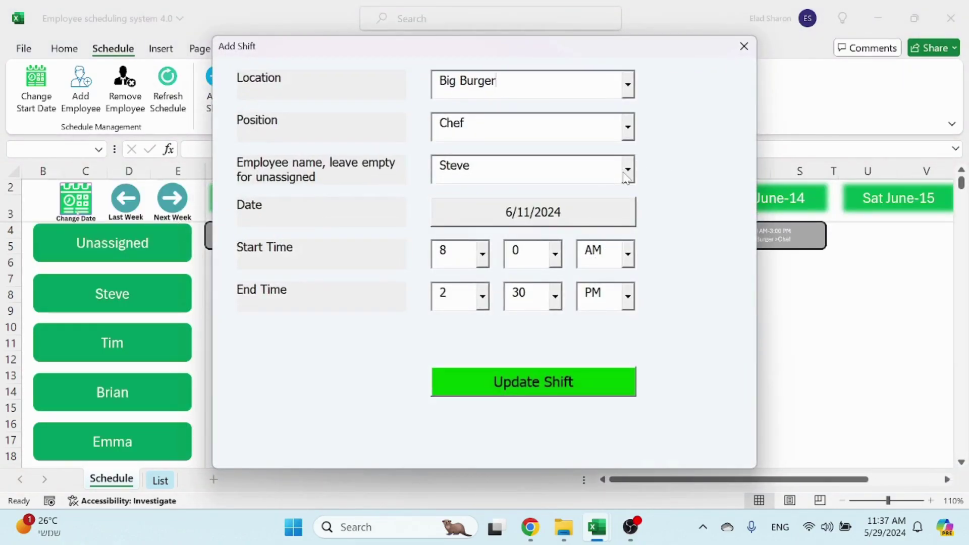
pyautogui.click(627, 171)
pyautogui.doubleClick(453, 164)
pyautogui.press('Delete')
pyautogui.click(523, 381)
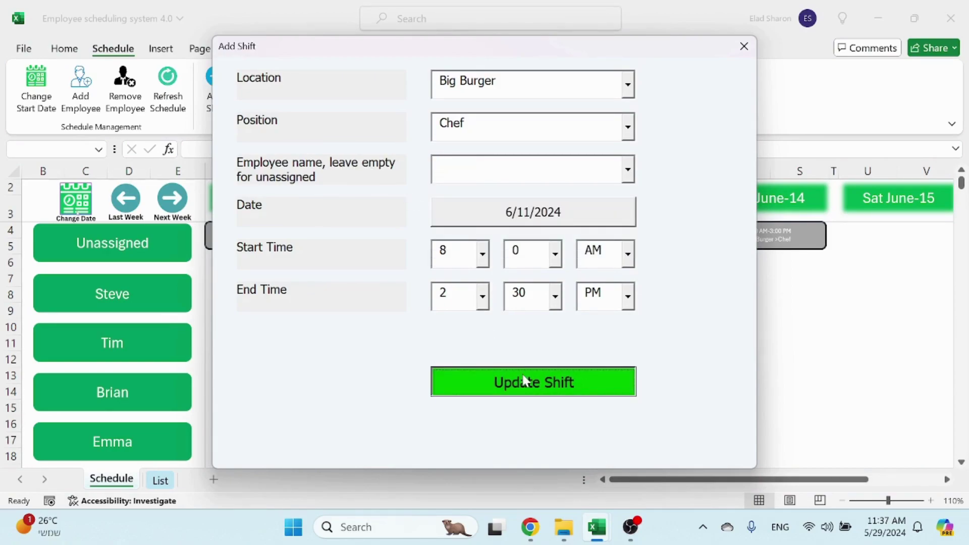
pyautogui.click(504, 317)
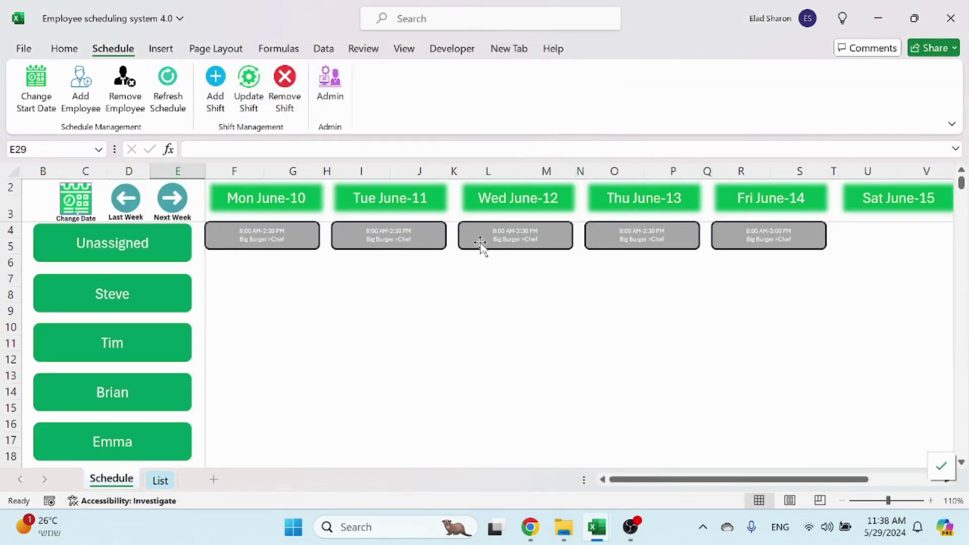
# - Remove the Tuesday June 11 Big Burger Chef shift, confirming the deletion
pyautogui.click(348, 240)
pyautogui.click(285, 89)
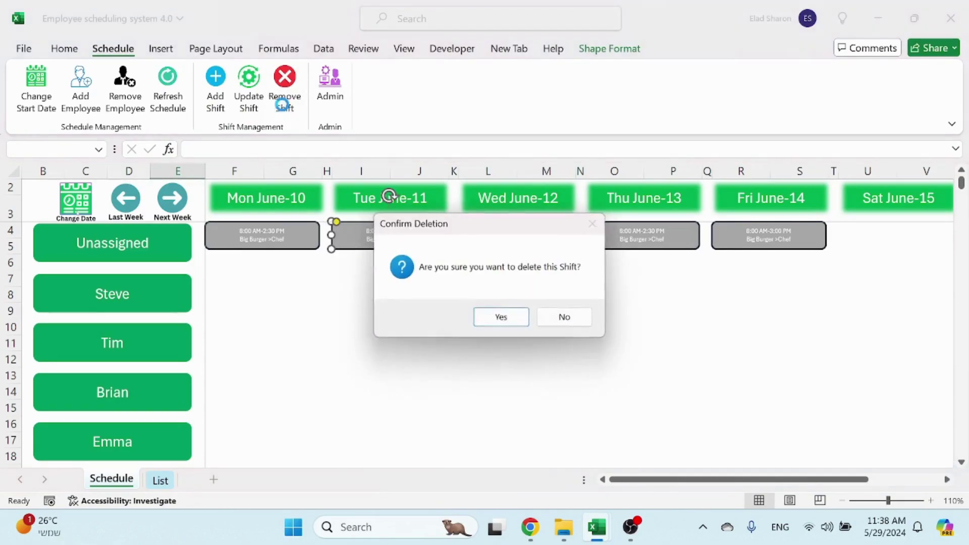
pyautogui.click(500, 317)
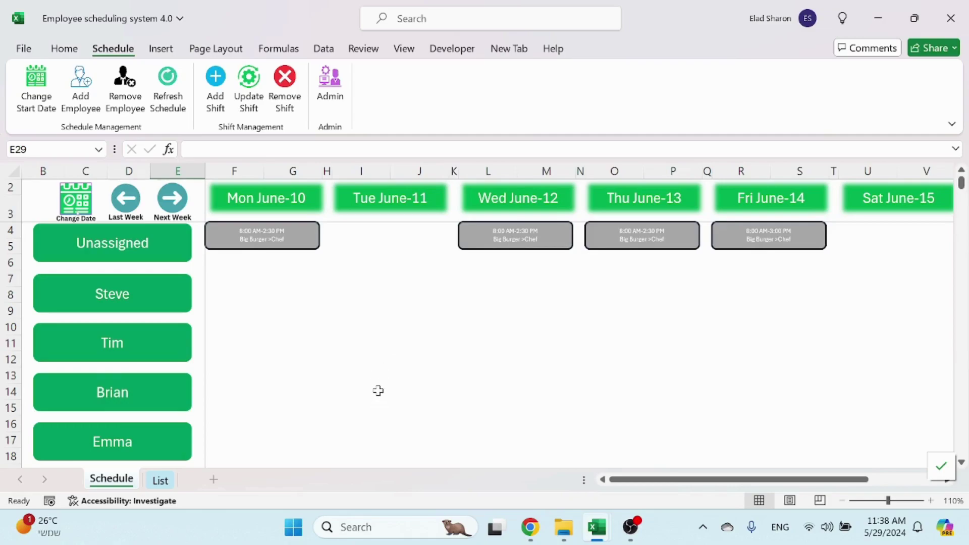
# - Scroll the Schedule sheet to review the June 3–8 week's shifts
pyautogui.scroll(-1, 378, 391)
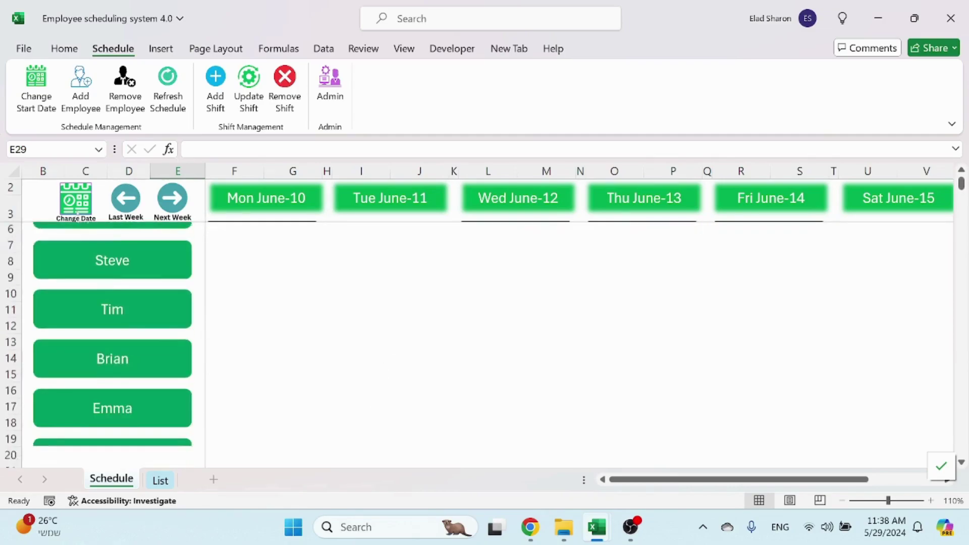
pyautogui.scroll(1, 511, 370)
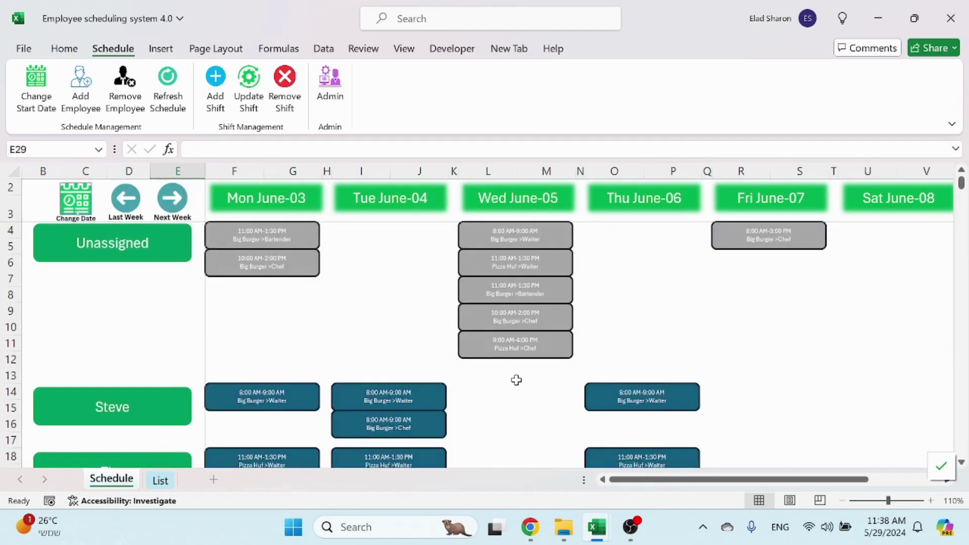
pyautogui.scroll(-4, 516, 380)
pyautogui.scroll(-2, 516, 380)
pyautogui.scroll(6, 516, 380)
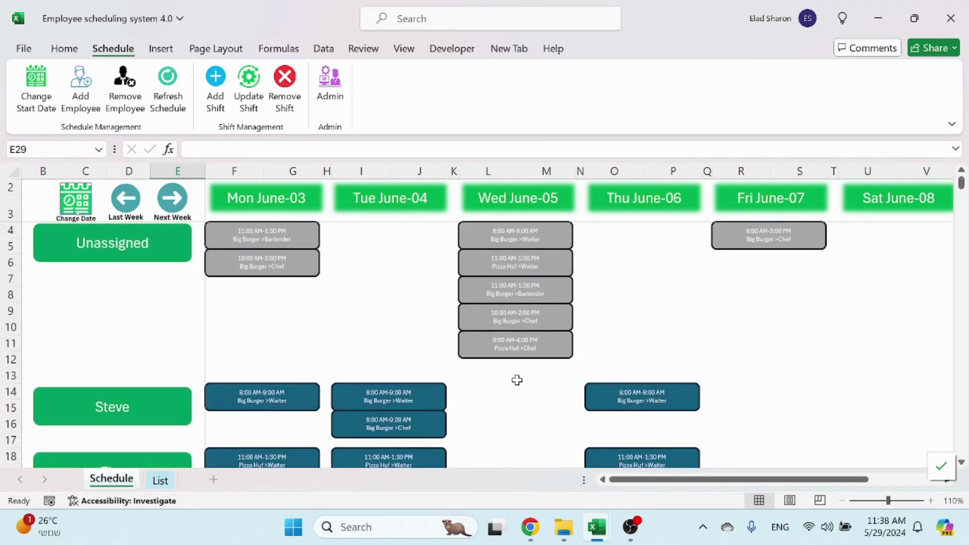